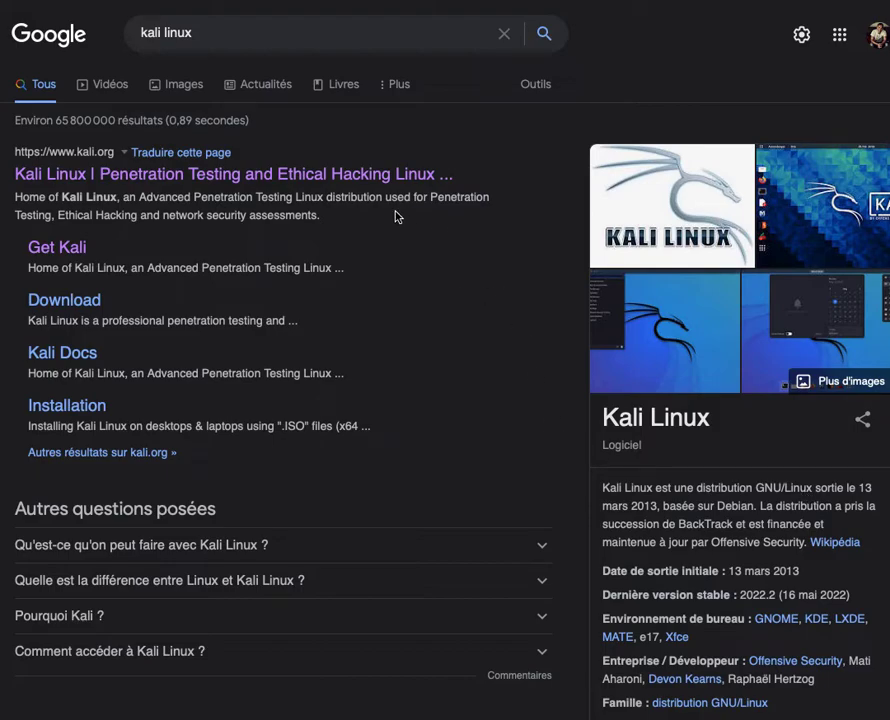
# Open the official Kali Linux website from the search results and go to its download page
pyautogui.click(338, 197)
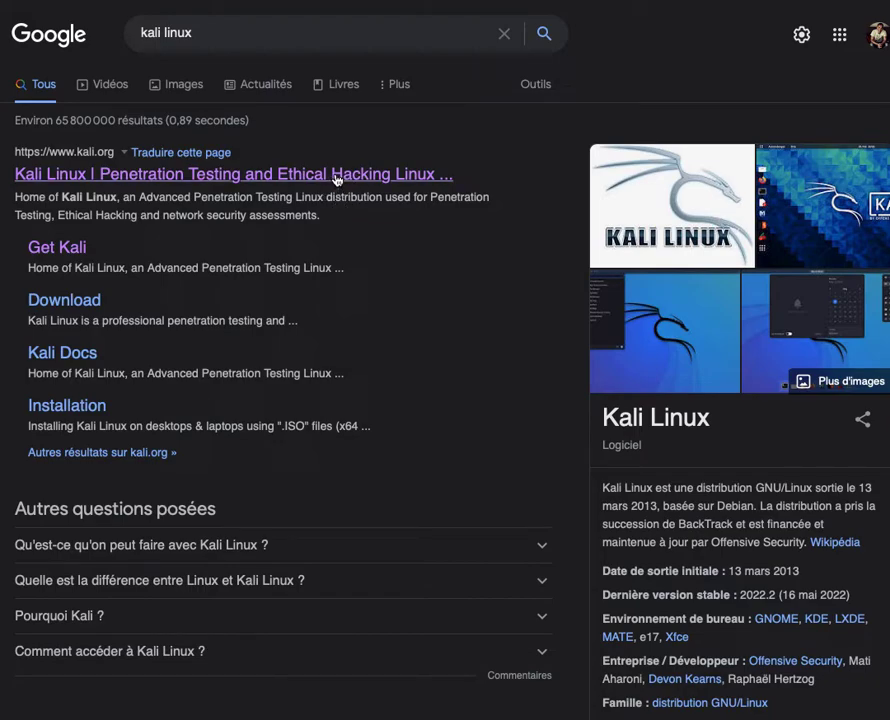
pyautogui.click(107, 176)
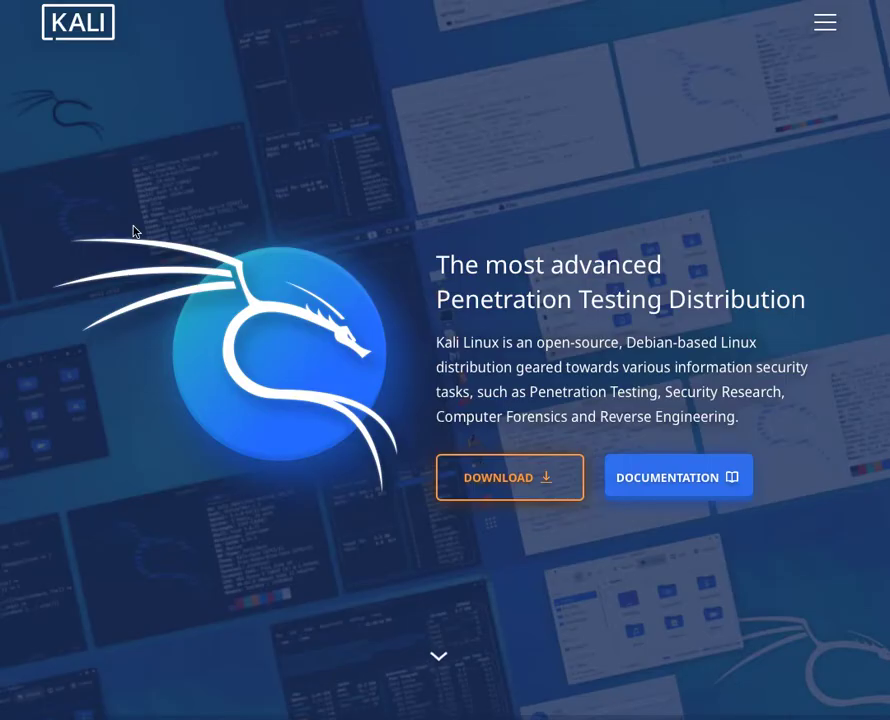
pyautogui.click(505, 491)
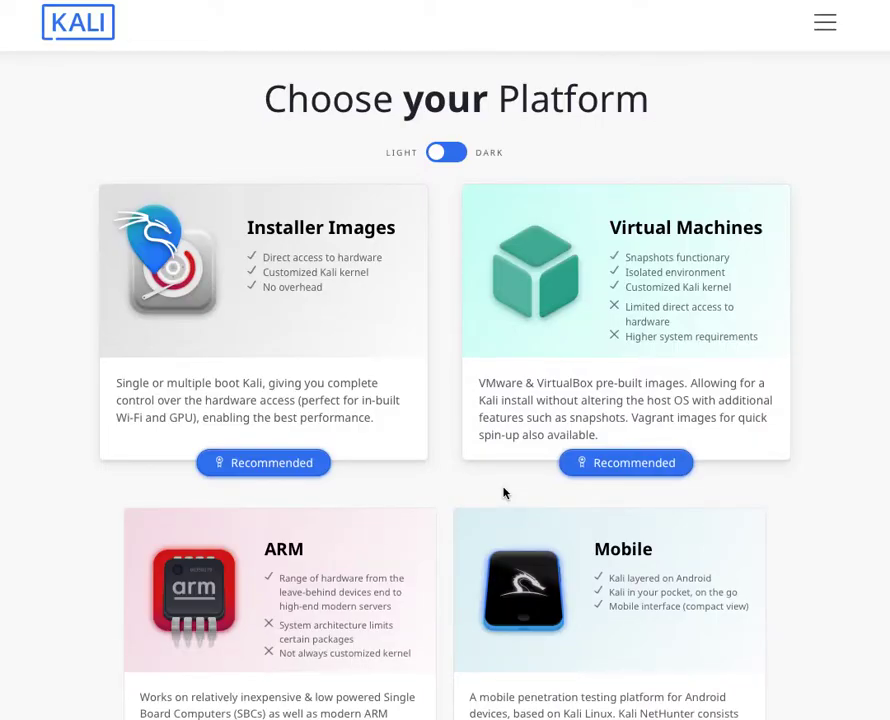
# Look through the available Kali platform options, from Installer Images and Virtual Machines to Live Boot and WSL
pyautogui.scroll(-3, 459, 428)
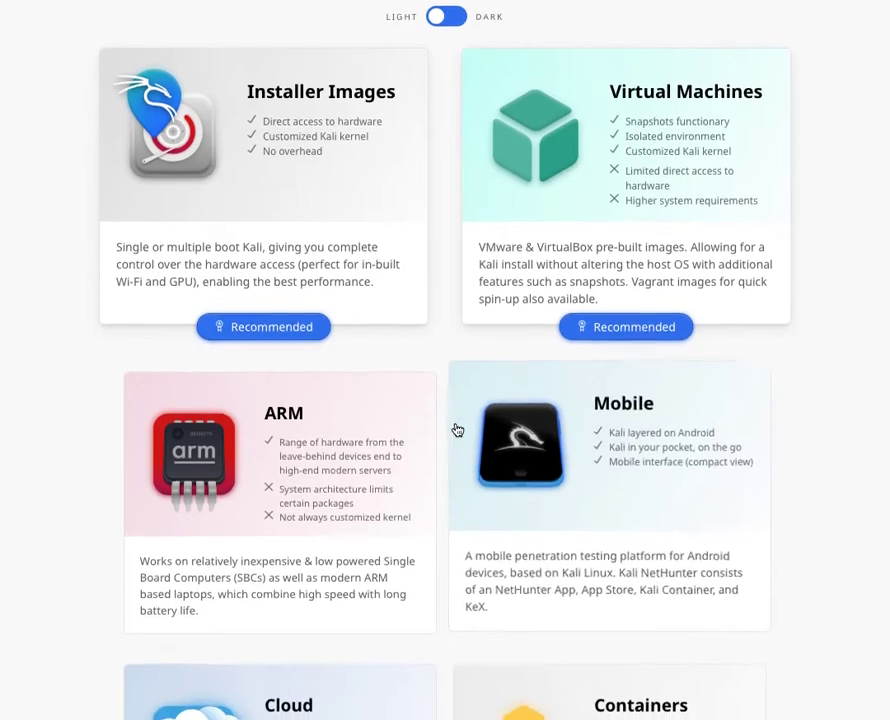
pyautogui.scroll(-10, 457, 430)
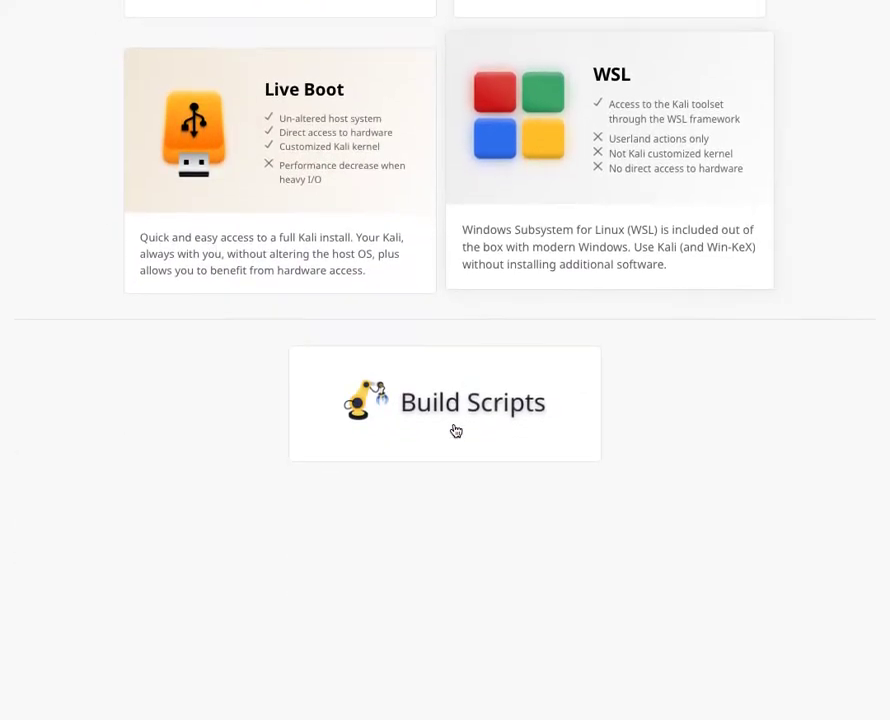
pyautogui.scroll(5, 455, 430)
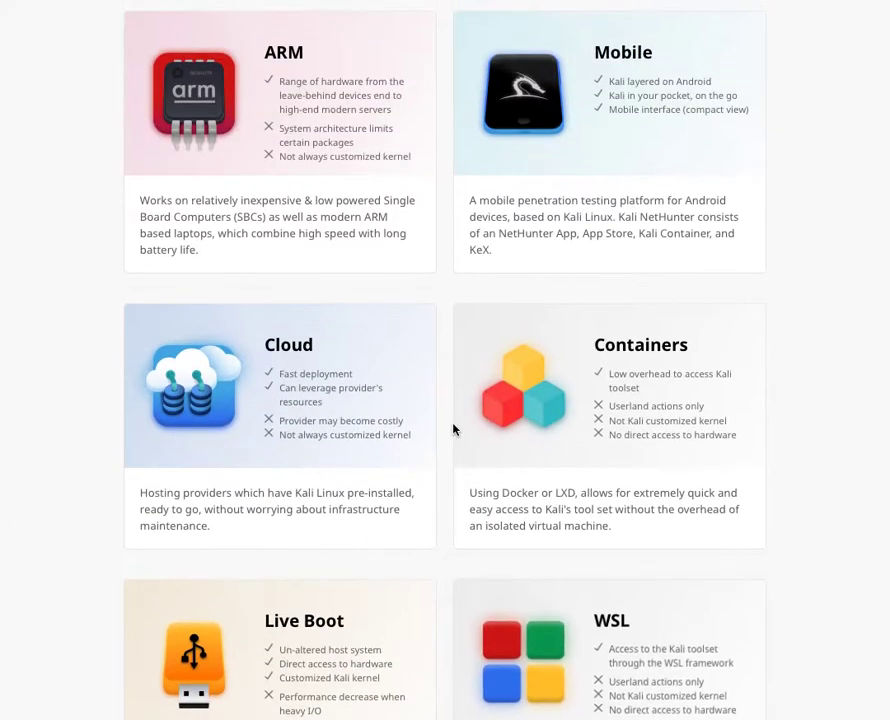
pyautogui.scroll(-3, 453, 429)
pyautogui.scroll(7, 453, 429)
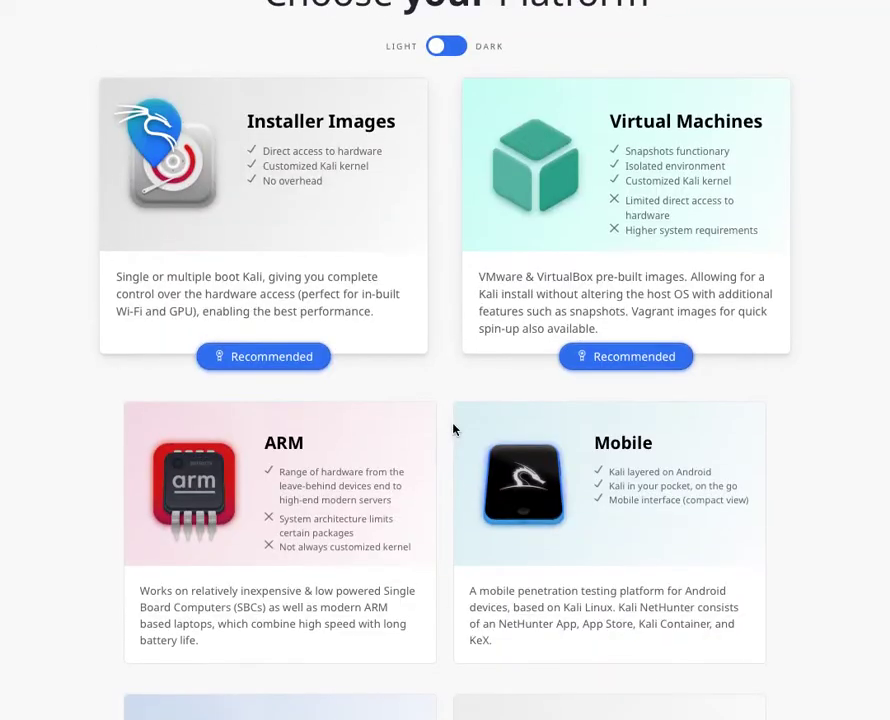
pyautogui.scroll(1, 453, 429)
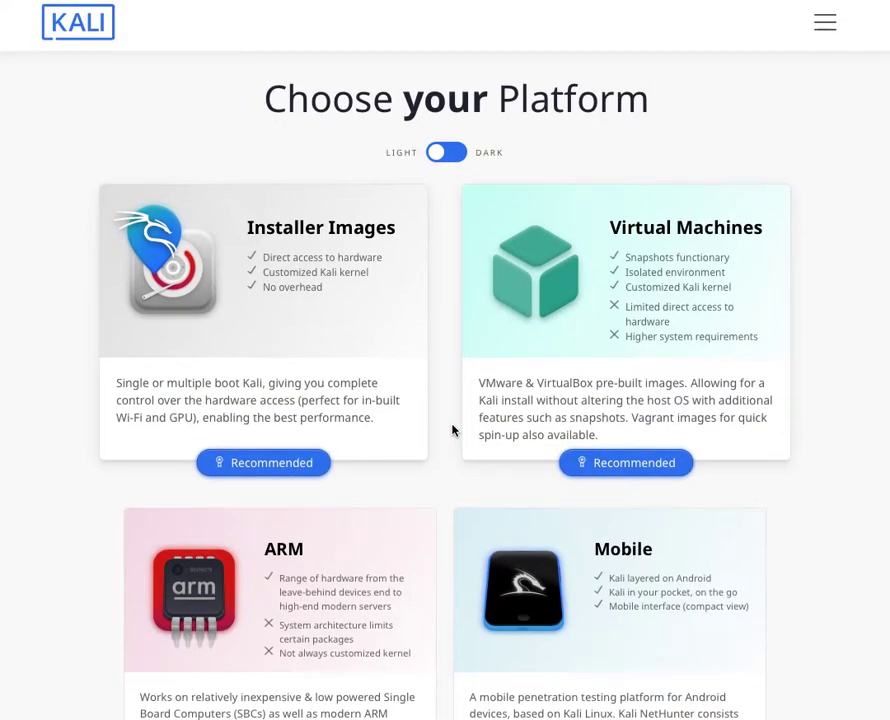
pyautogui.scroll(-10, 453, 430)
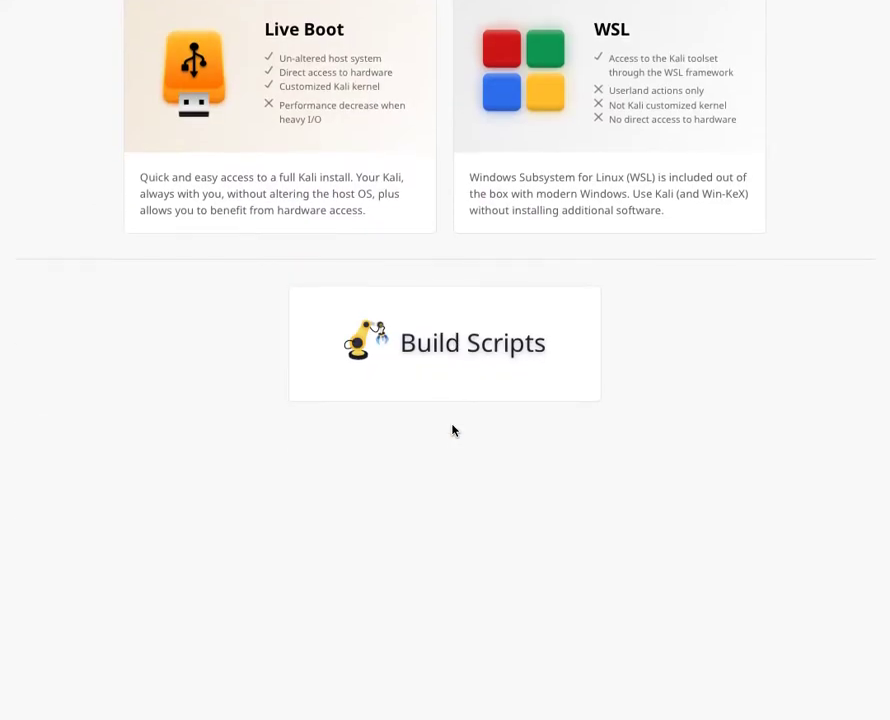
pyautogui.scroll(2, 298, 457)
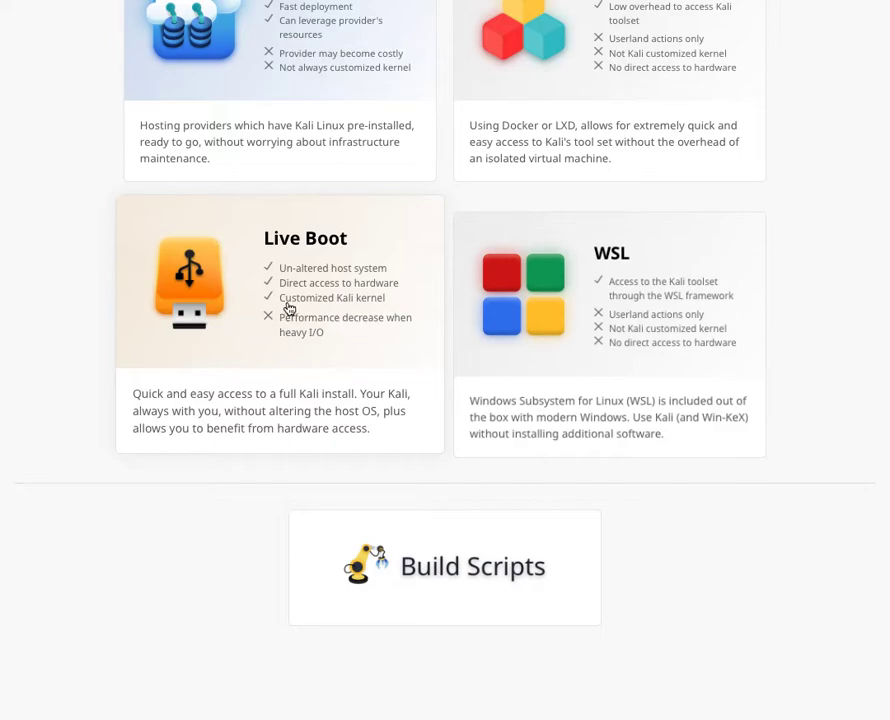
pyautogui.scroll(3, 285, 312)
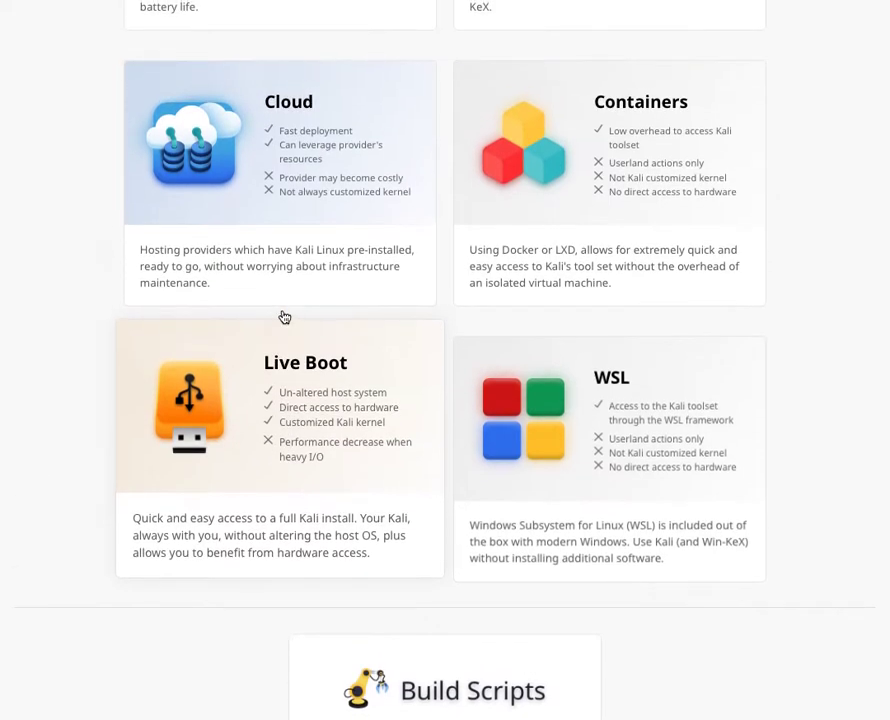
pyautogui.scroll(5, 284, 317)
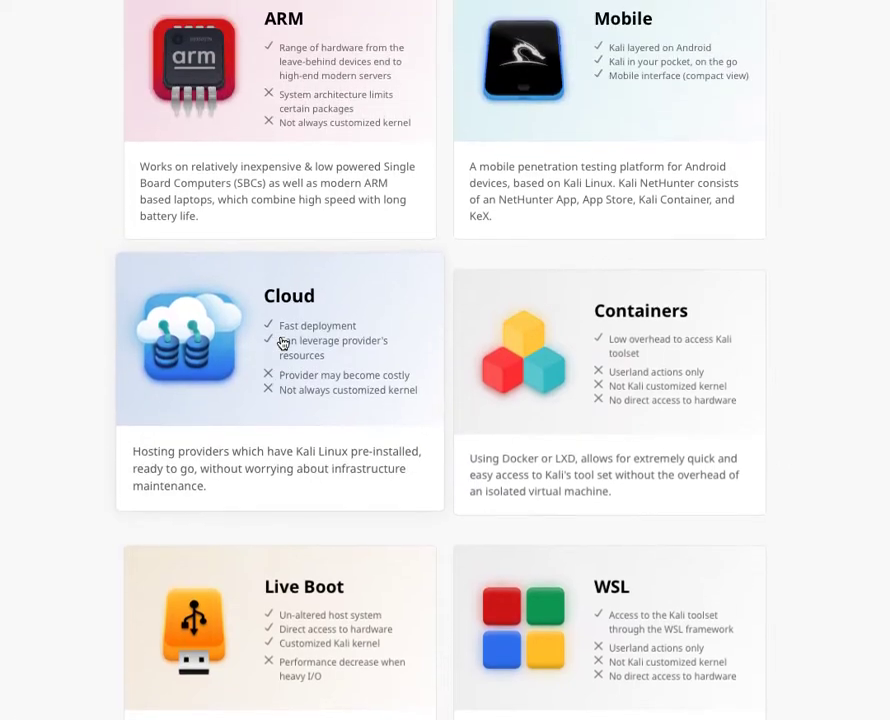
pyautogui.scroll(2, 283, 345)
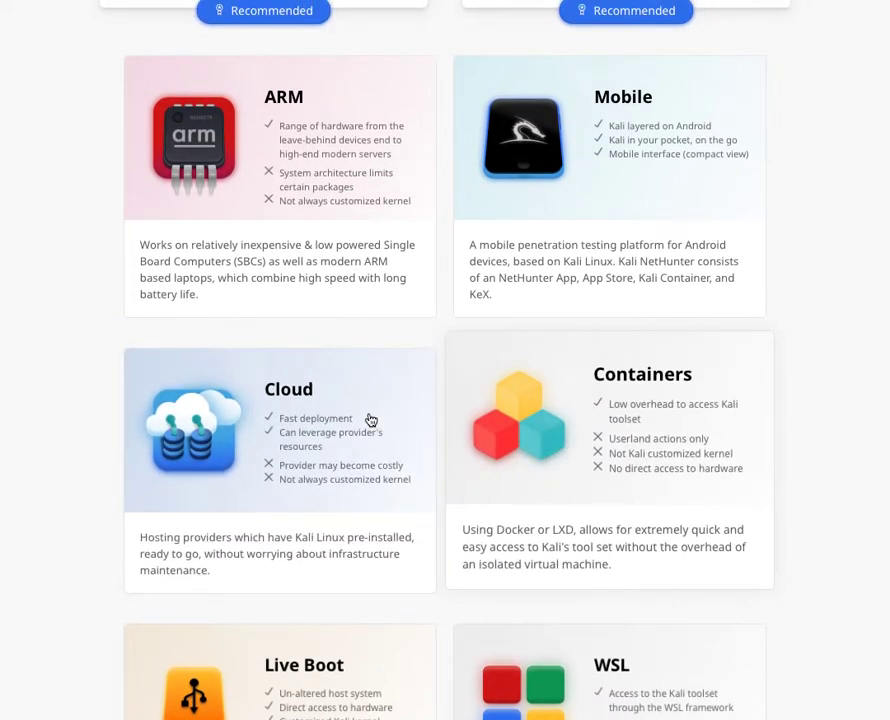
pyautogui.scroll(4, 250, 394)
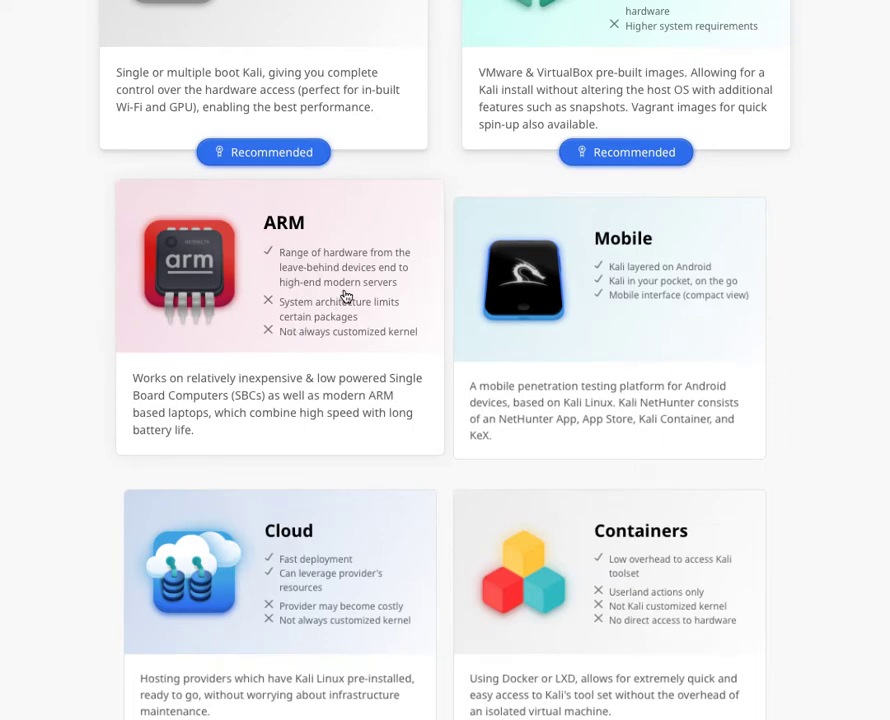
pyautogui.scroll(1, 345, 316)
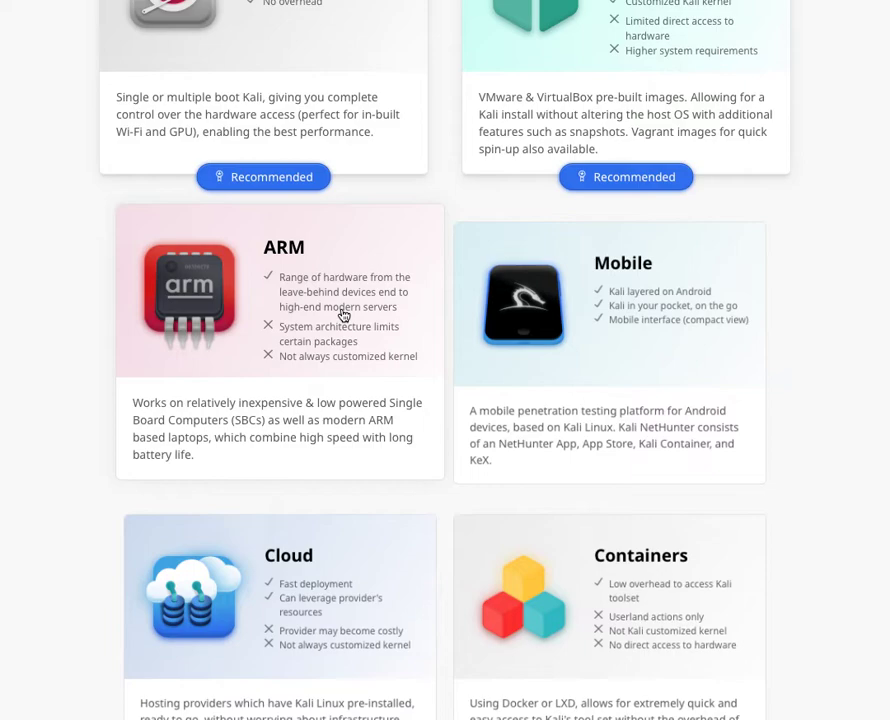
pyautogui.scroll(3, 343, 316)
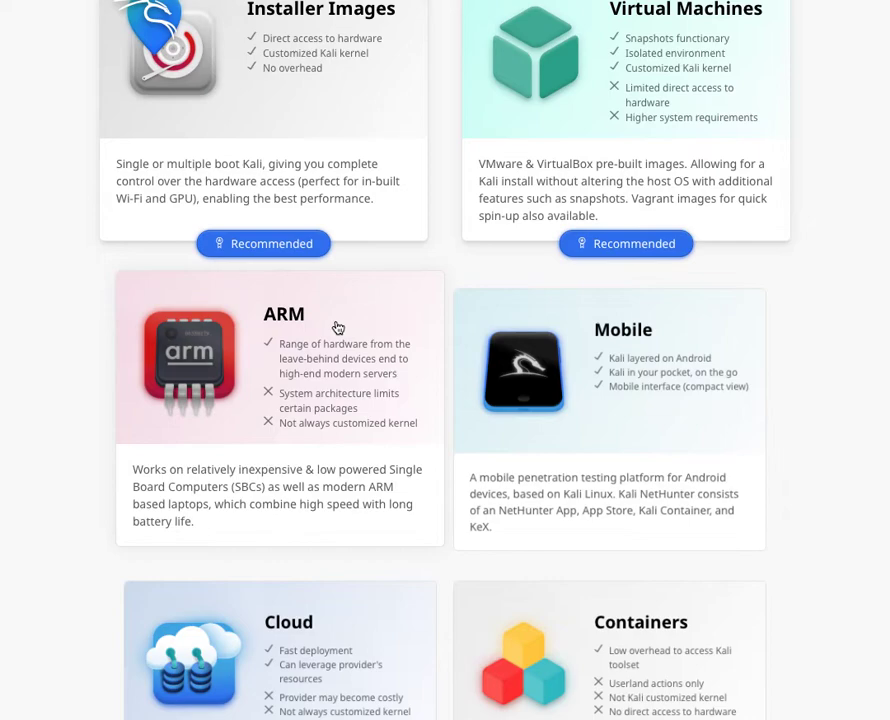
pyautogui.scroll(1, 324, 350)
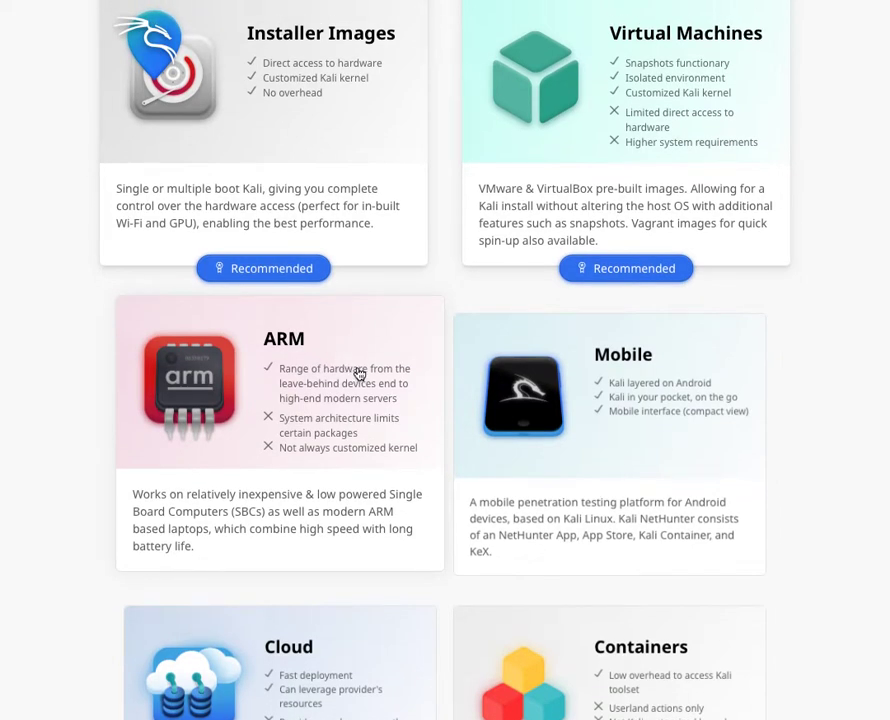
pyautogui.scroll(3, 359, 375)
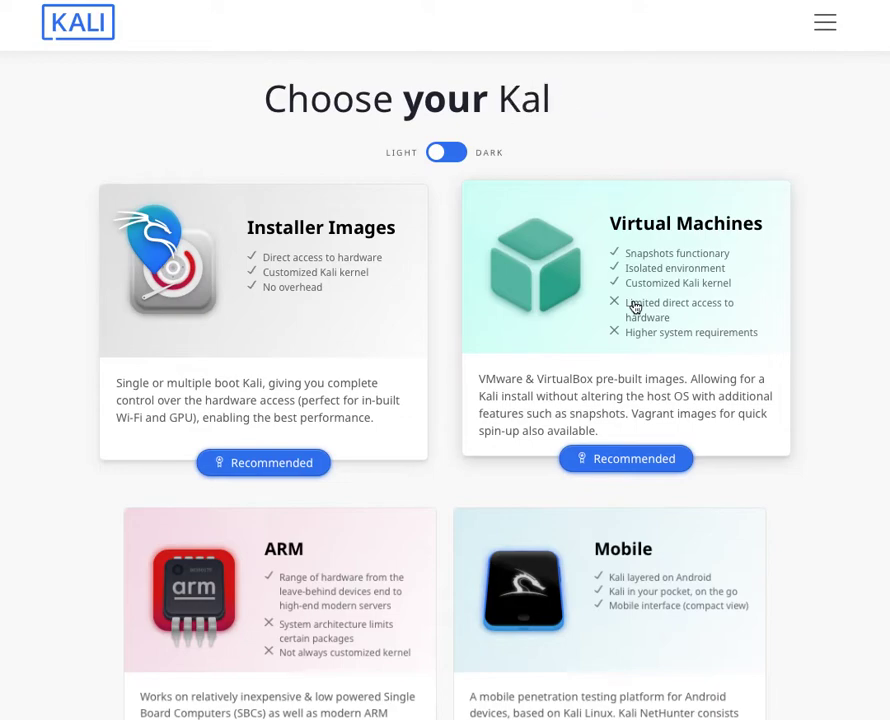
# Open the Virtual Machines platform and bring up the recommended 64-bit VMware and VirtualBox images
pyautogui.click(636, 308)
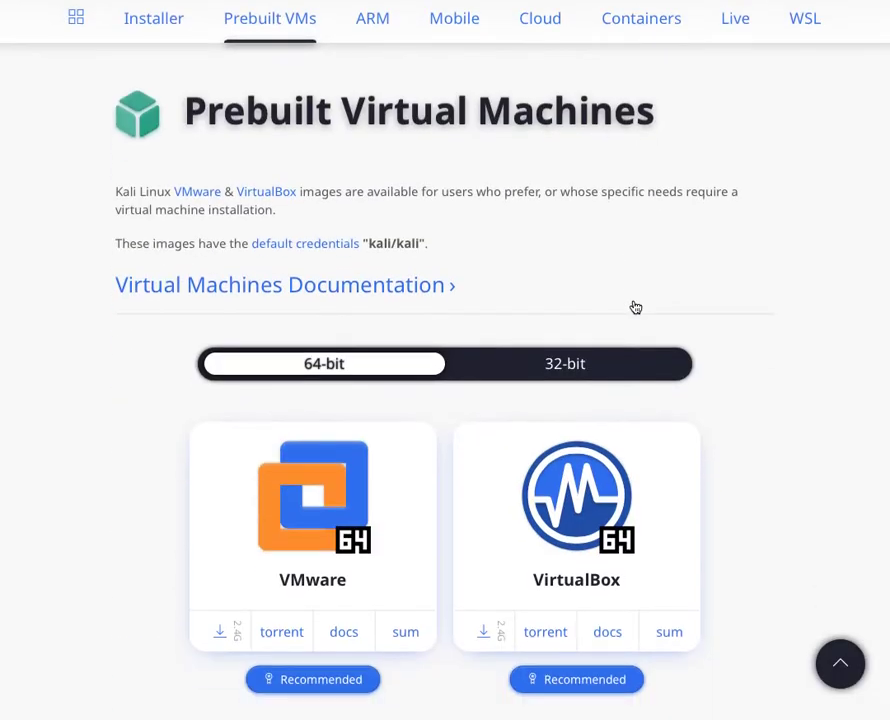
pyautogui.scroll(-2, 636, 308)
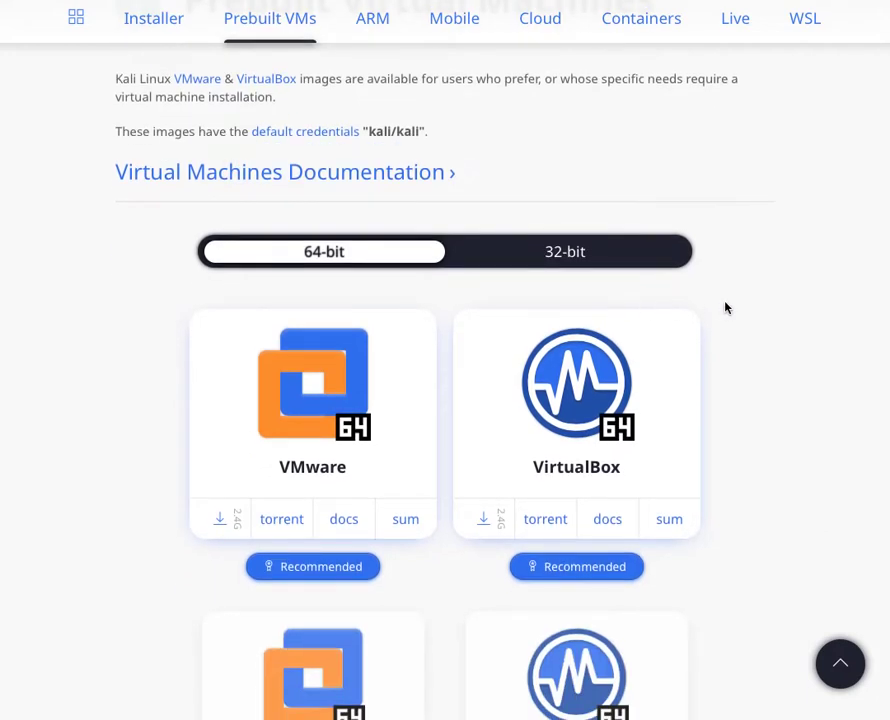
pyautogui.scroll(-1, 727, 308)
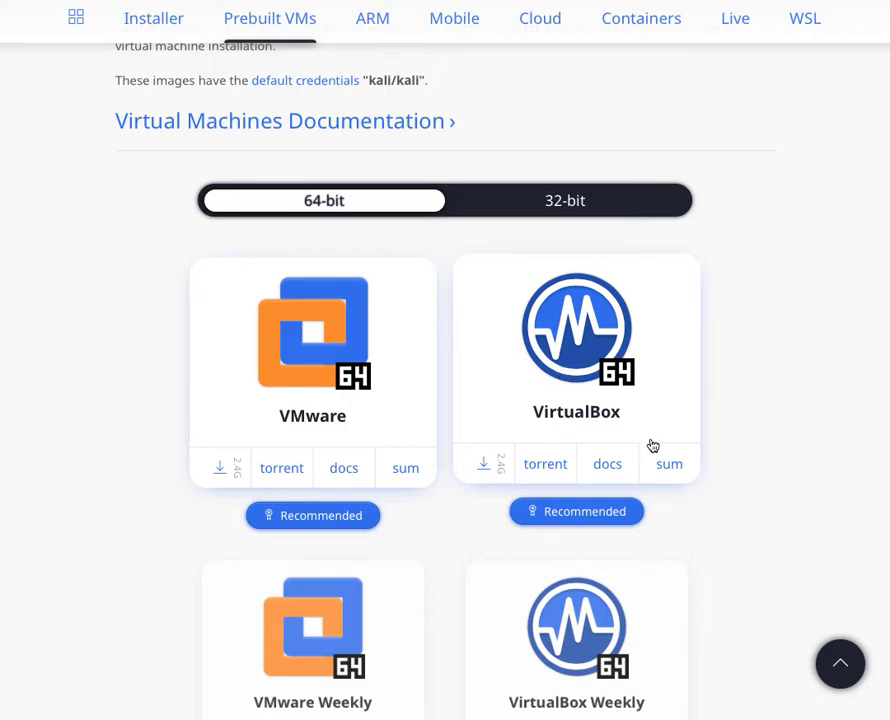
# Display the SHA256 checksum of the recommended 64-bit VirtualBox image and select the full hash
pyautogui.click(670, 475)
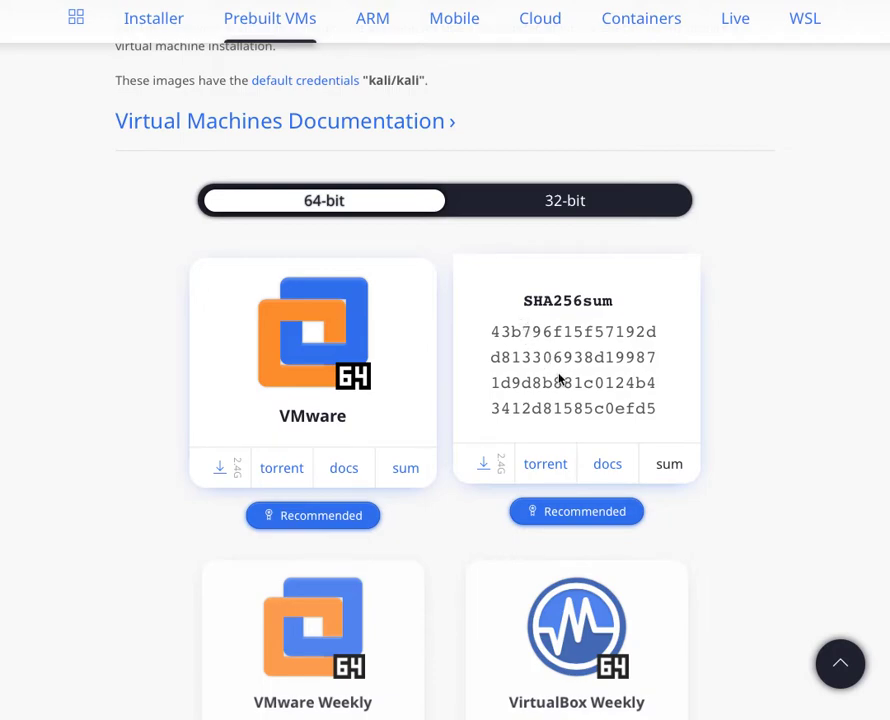
pyautogui.click(670, 466)
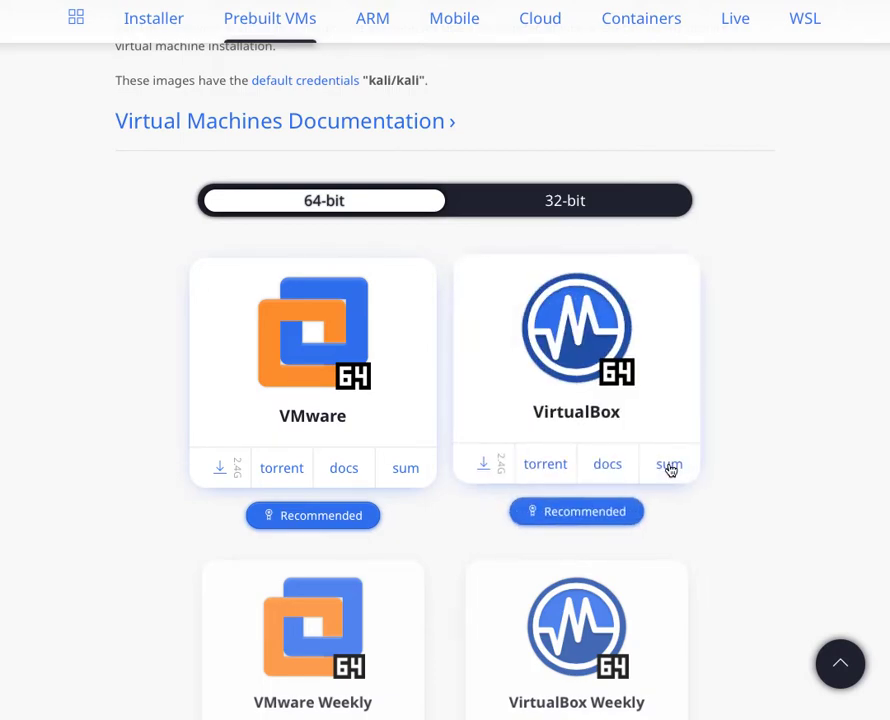
pyautogui.click(671, 469)
pyautogui.click(671, 469)
pyautogui.click(671, 469)
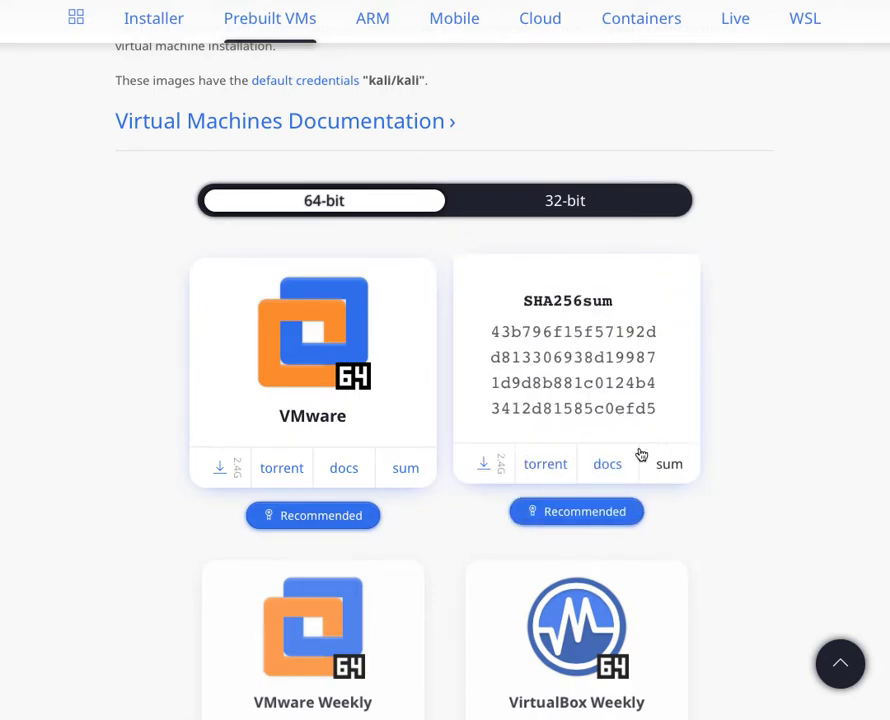
pyautogui.moveTo(646, 407); pyautogui.dragTo(483, 328)
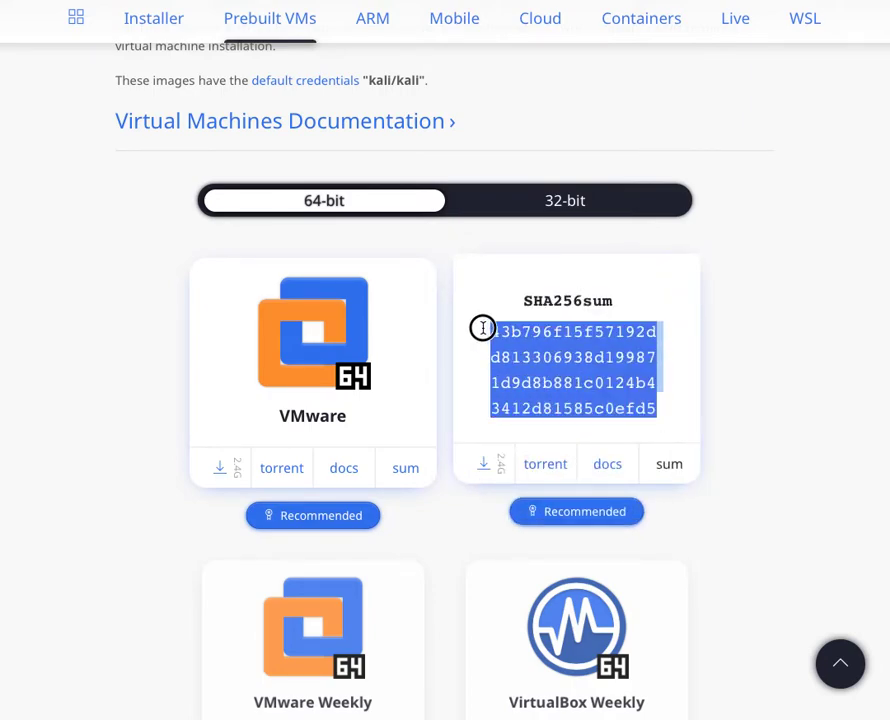
# Hide the checksum and start downloading the 64-bit VirtualBox image kali-linux-2022.3-virtualbox-amd64.7z
pyautogui.click(672, 476)
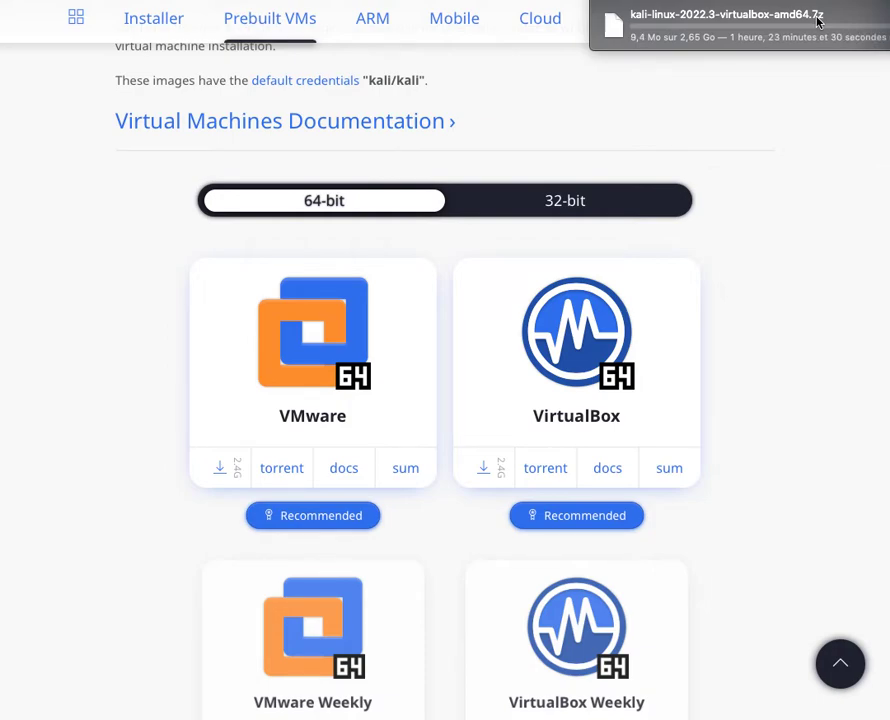
pyautogui.click(868, 25)
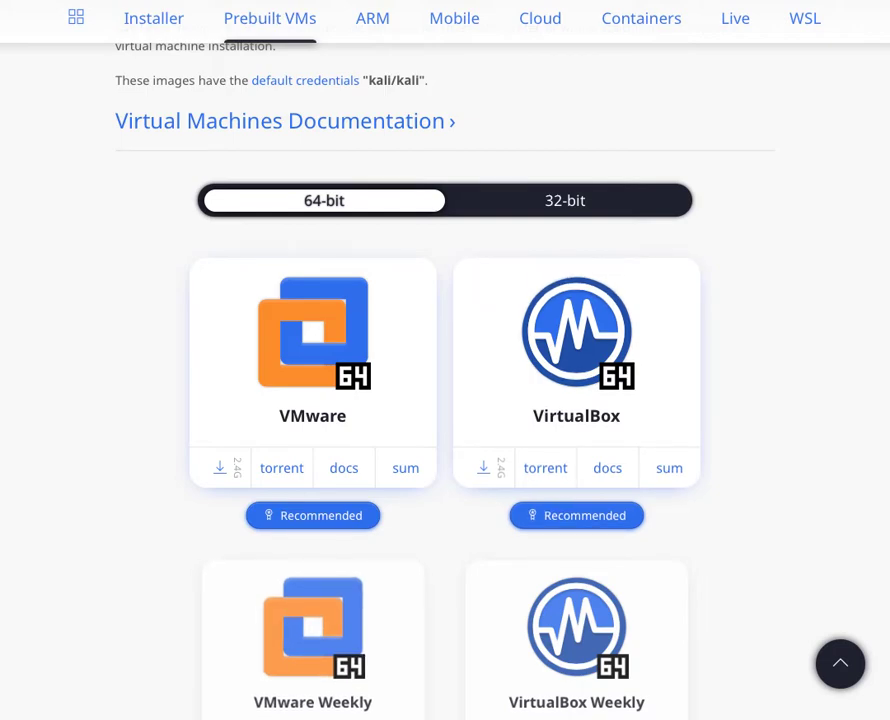
# Switch to Oracle VM VirtualBox and start a new virtual machine named Kali-Demo with the type Linux
pyautogui.press('super+Tab')
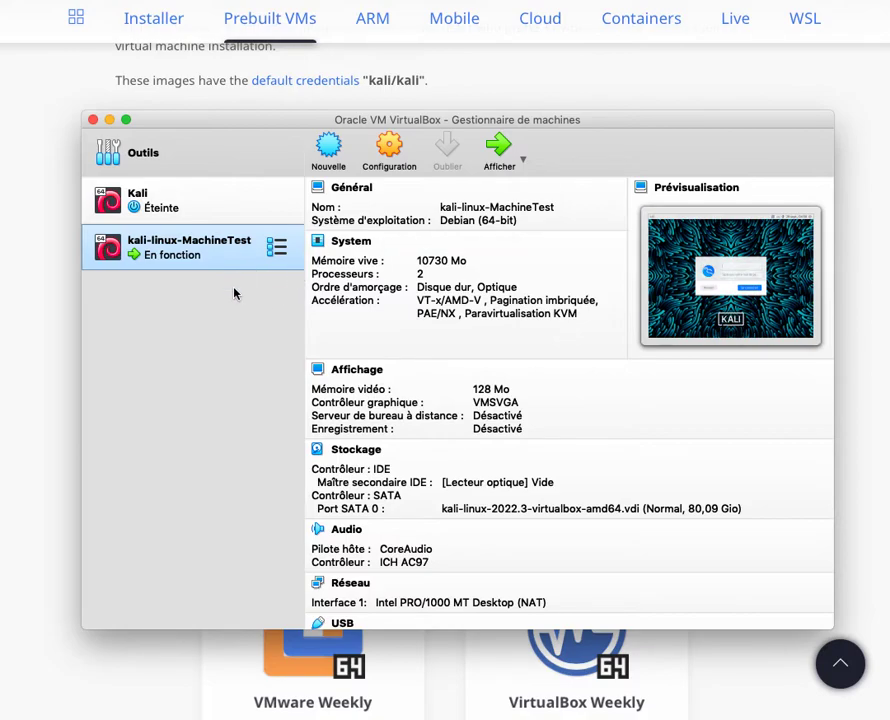
pyautogui.click(327, 158)
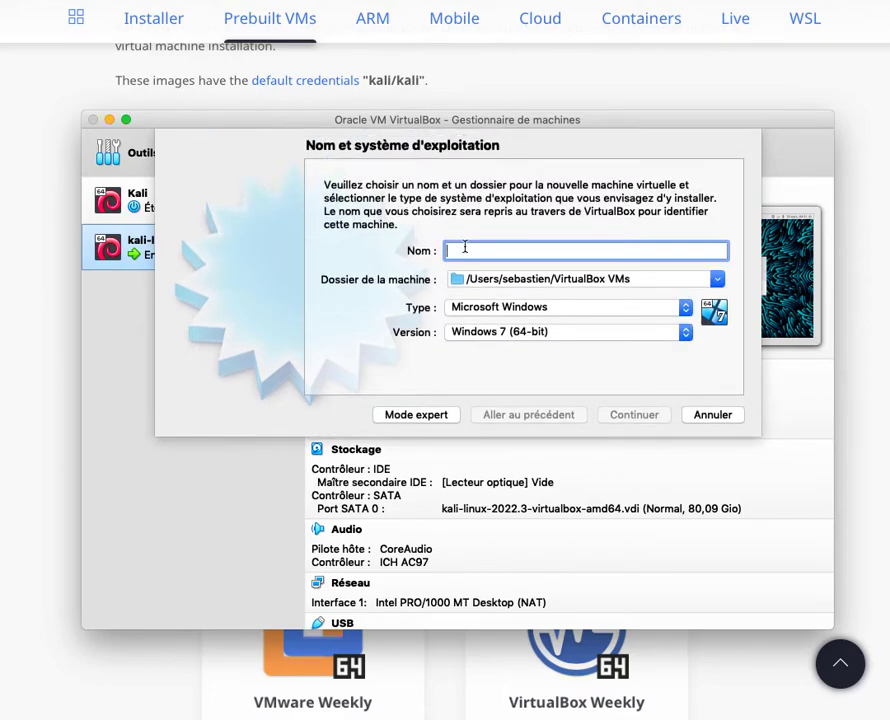
pyautogui.write('Kali-Demo')
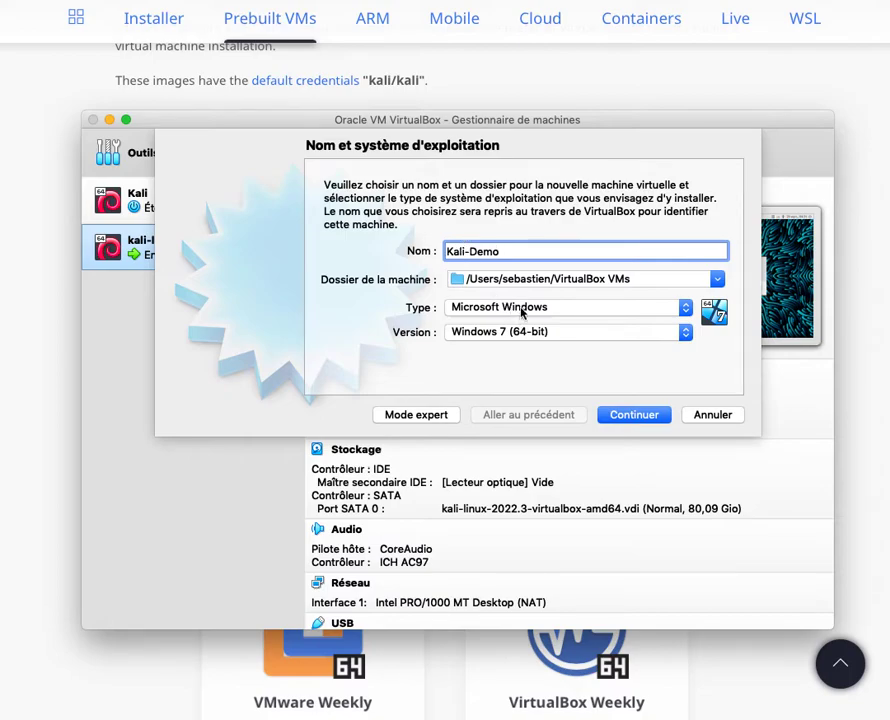
pyautogui.click(521, 308)
pyautogui.click(513, 325)
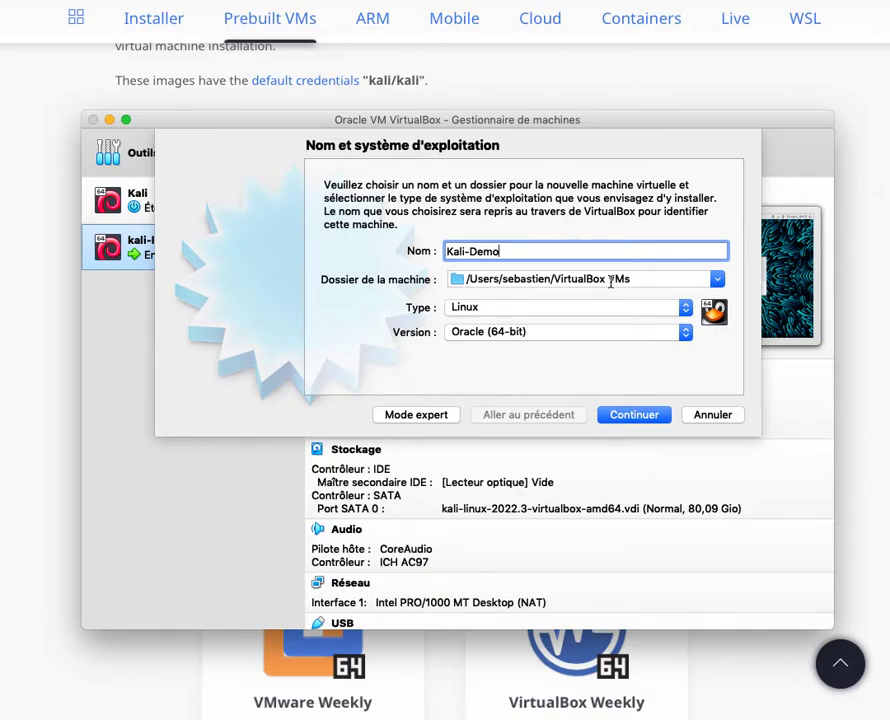
pyautogui.click(631, 416)
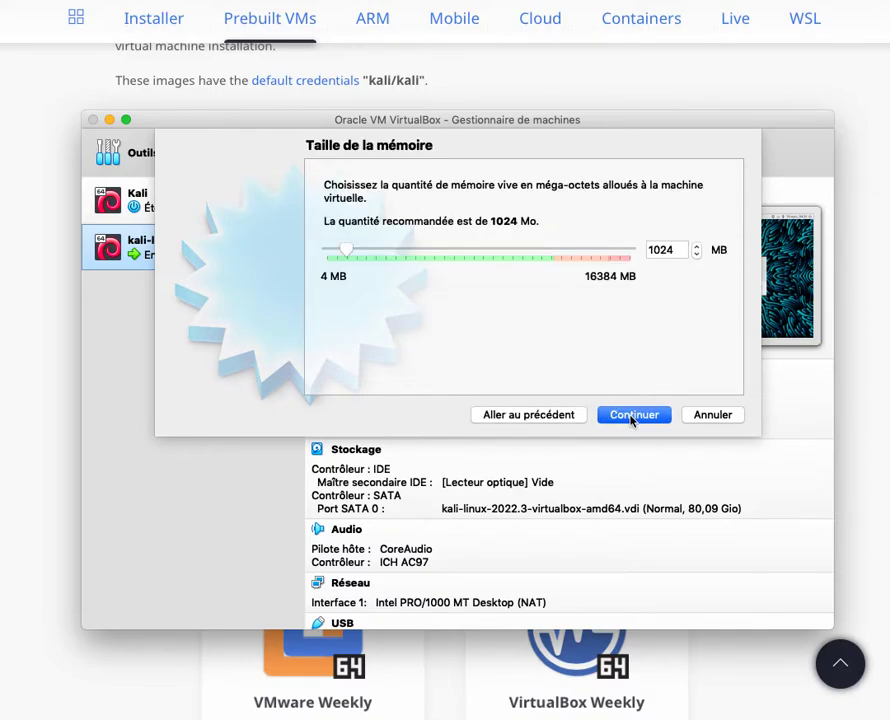
# Set the new virtual machine's memory to 11180 MB and continue to the hard disk options
pyautogui.moveTo(346, 249); pyautogui.dragTo(629, 247)
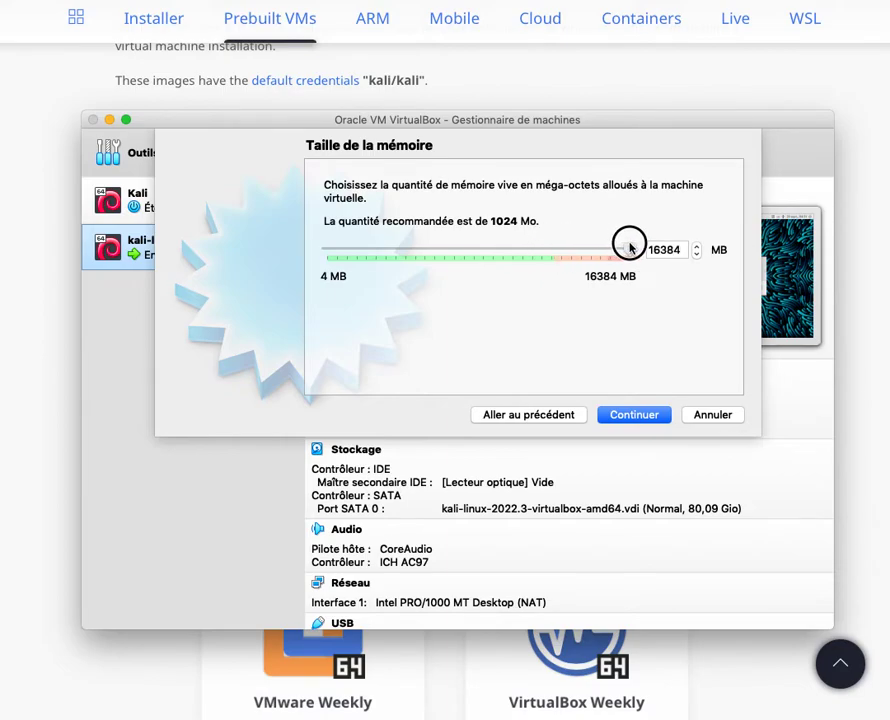
pyautogui.moveTo(629, 247); pyautogui.dragTo(531, 247)
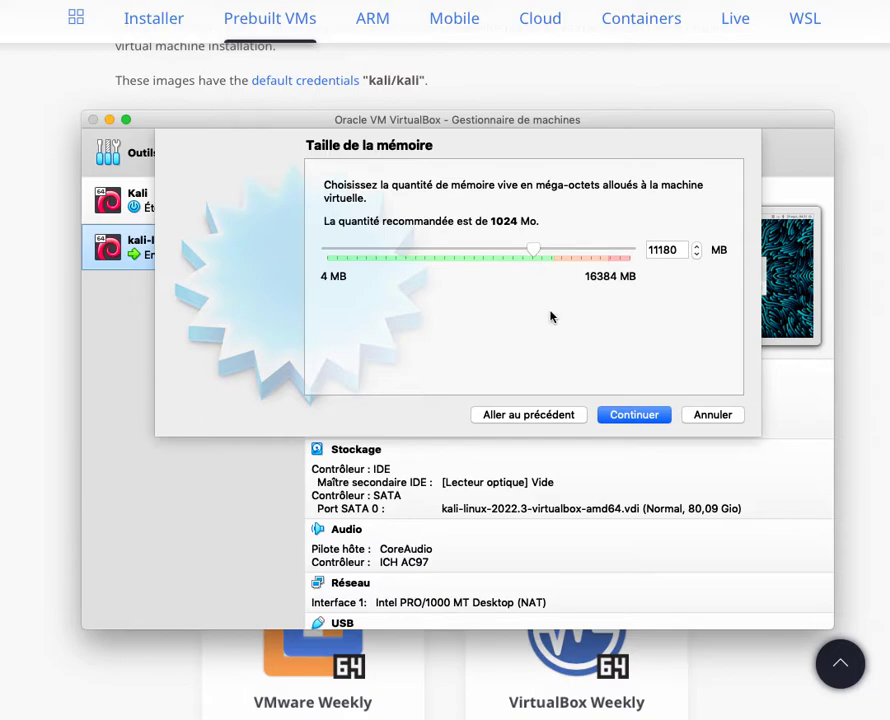
pyautogui.click(632, 415)
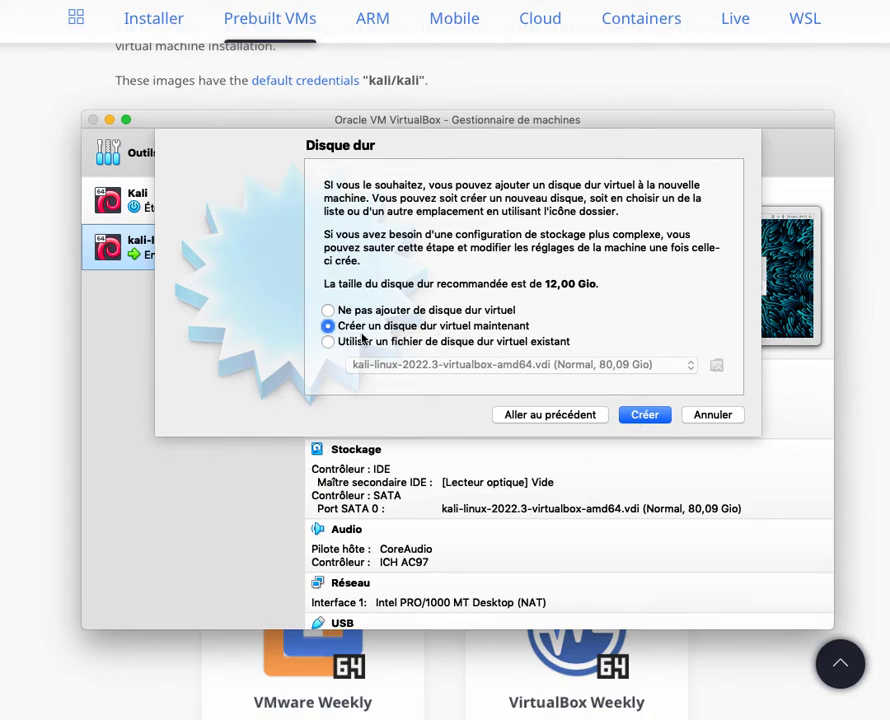
# Try using the existing disk kali-linux-2022.3-virtualbox-amd64.vdi for the new machine, and cancel the machine's creation
pyautogui.click(329, 342)
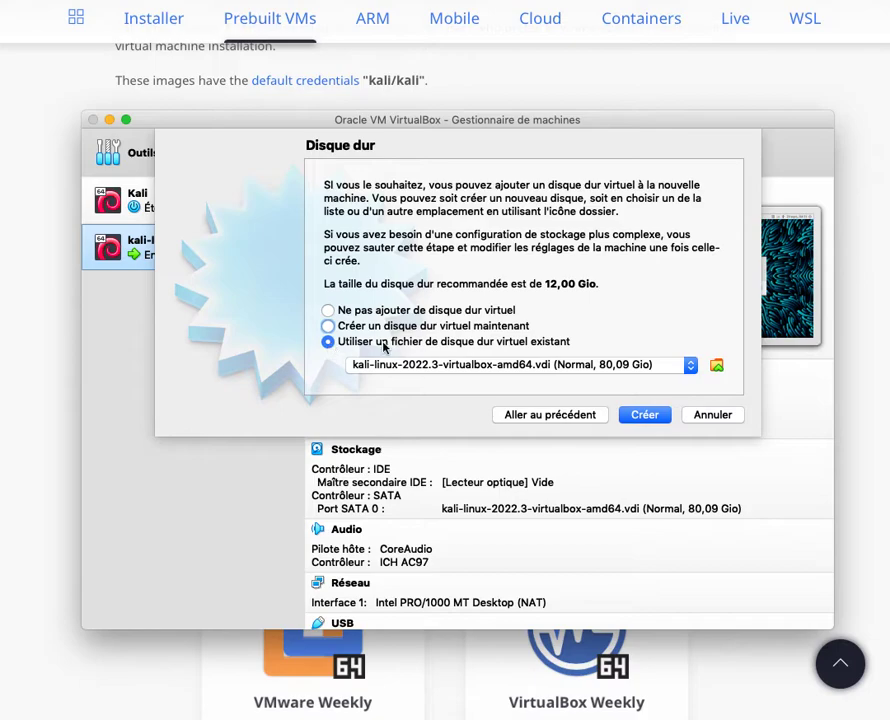
pyautogui.click(714, 367)
pyautogui.click(320, 233)
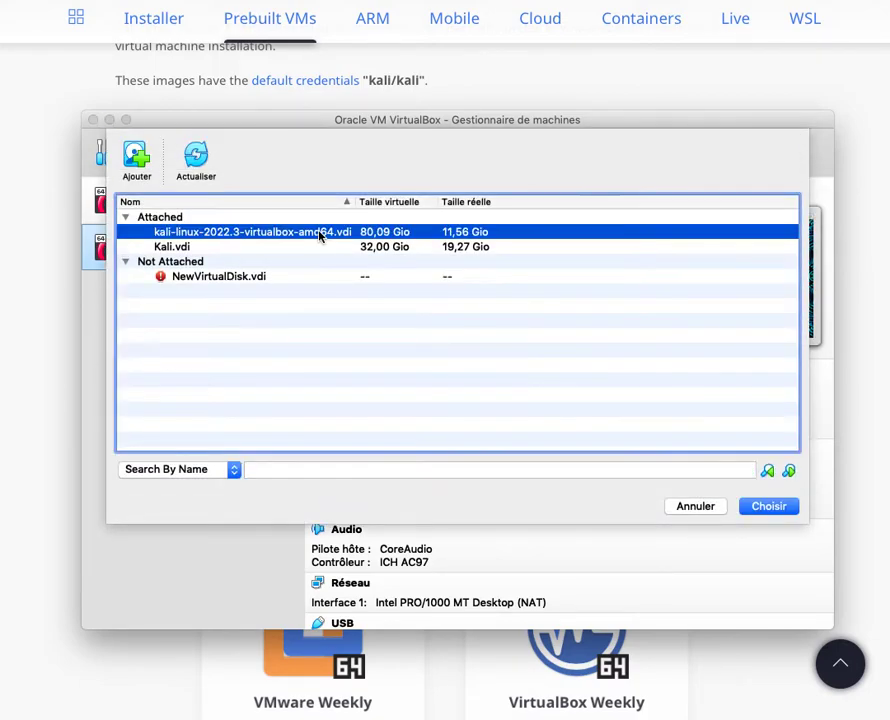
pyautogui.click(692, 508)
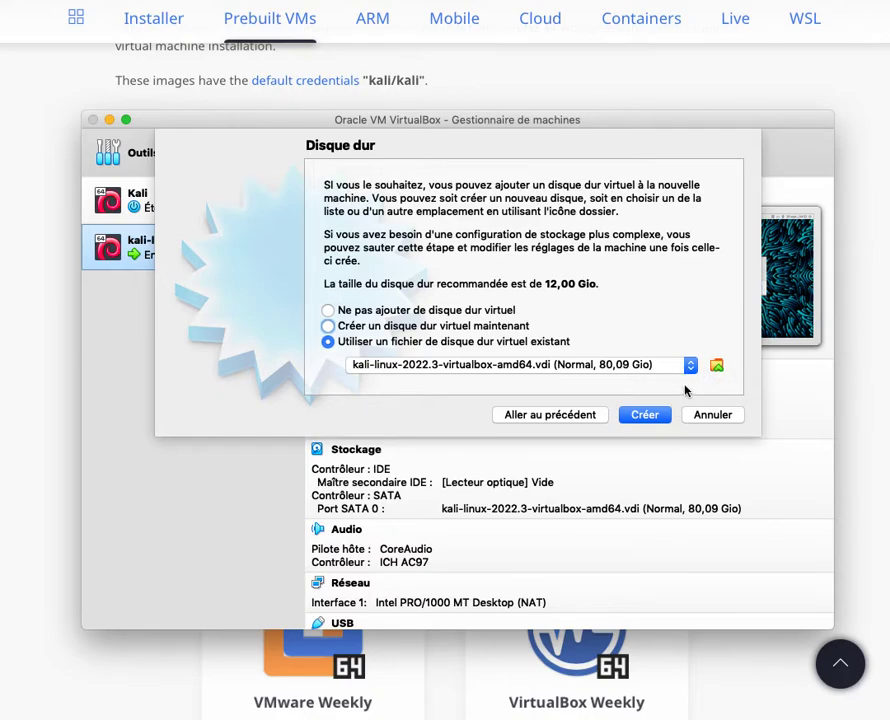
pyautogui.click(717, 365)
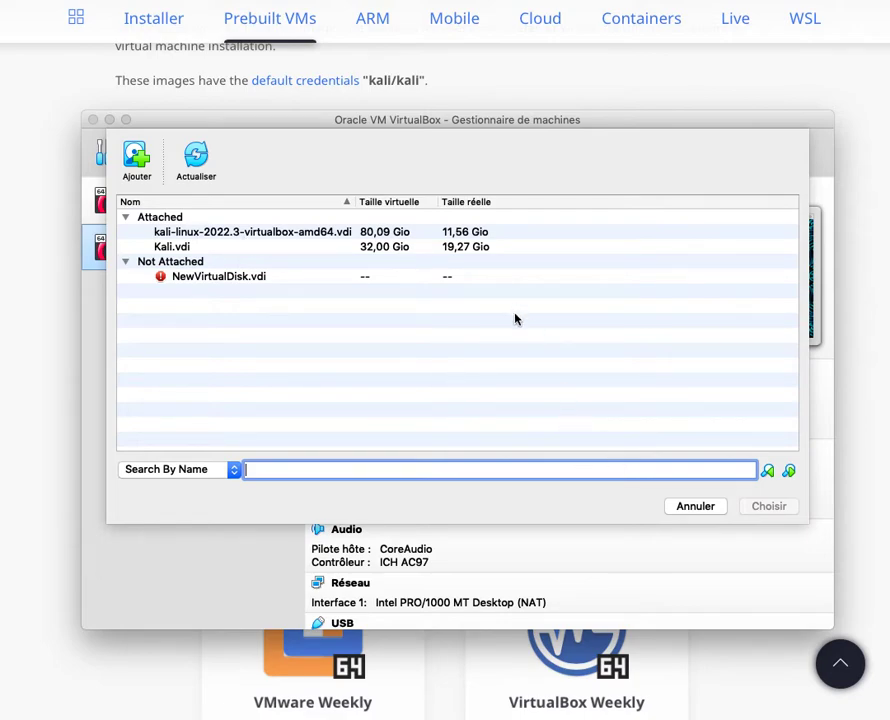
pyautogui.click(686, 507)
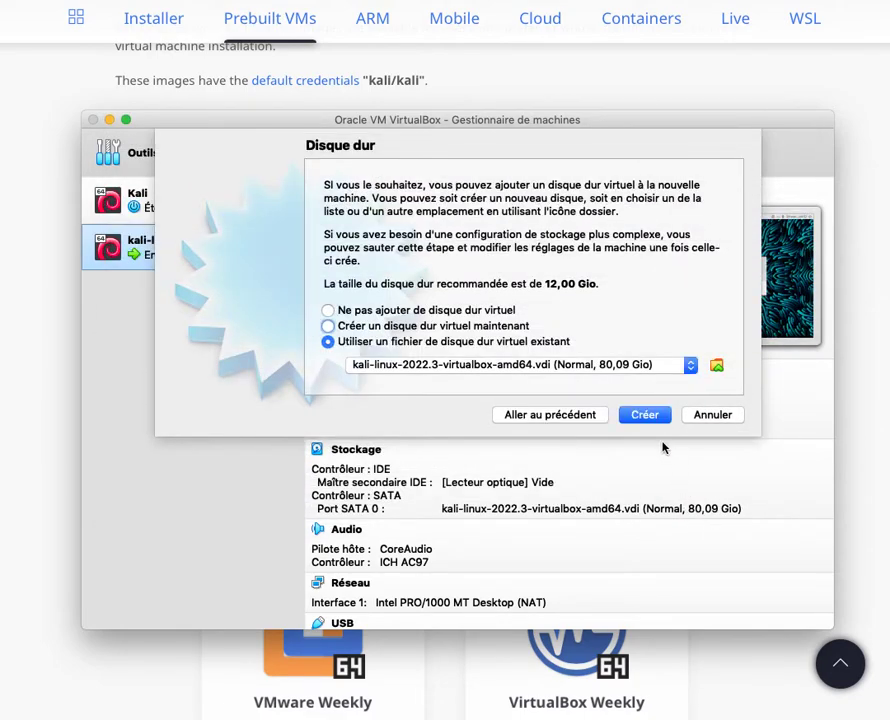
pyautogui.click(700, 415)
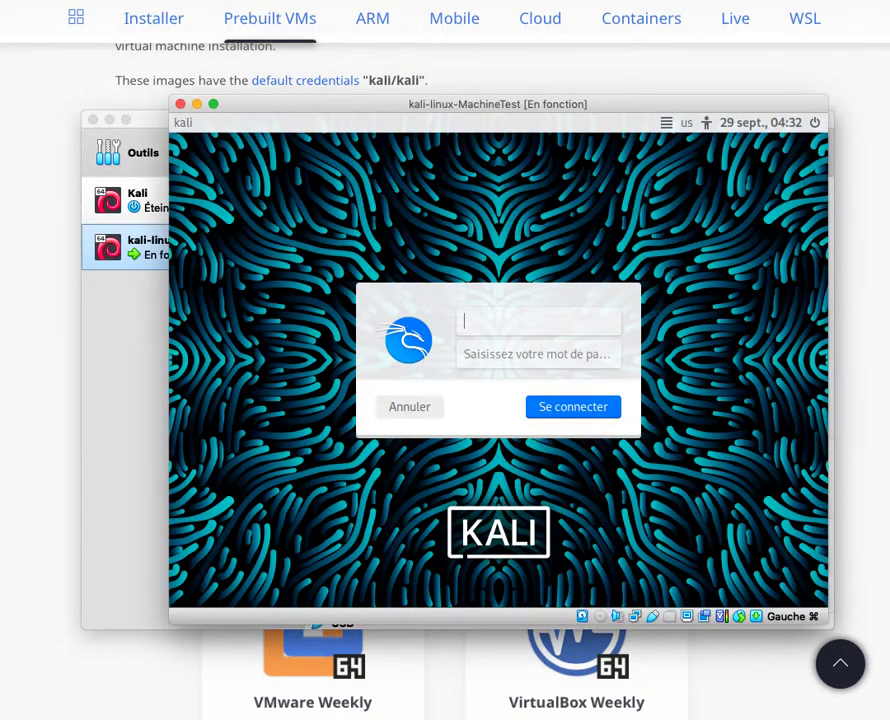
# Shut down the running kali-linux-MachineTest virtual machine from its Kali login screen
pyautogui.click(815, 122)
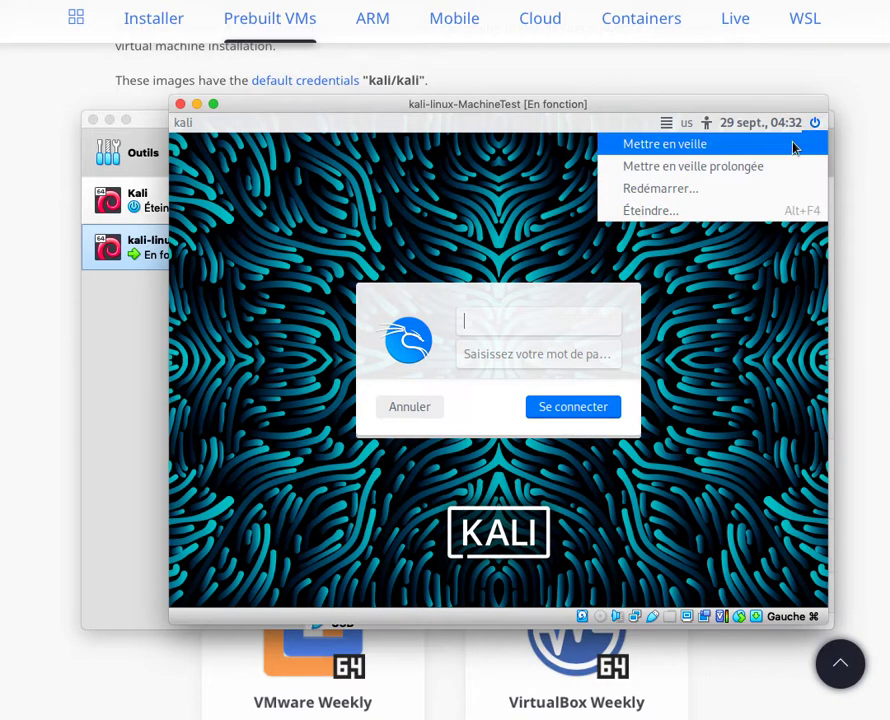
pyautogui.click(737, 208)
pyautogui.click(657, 409)
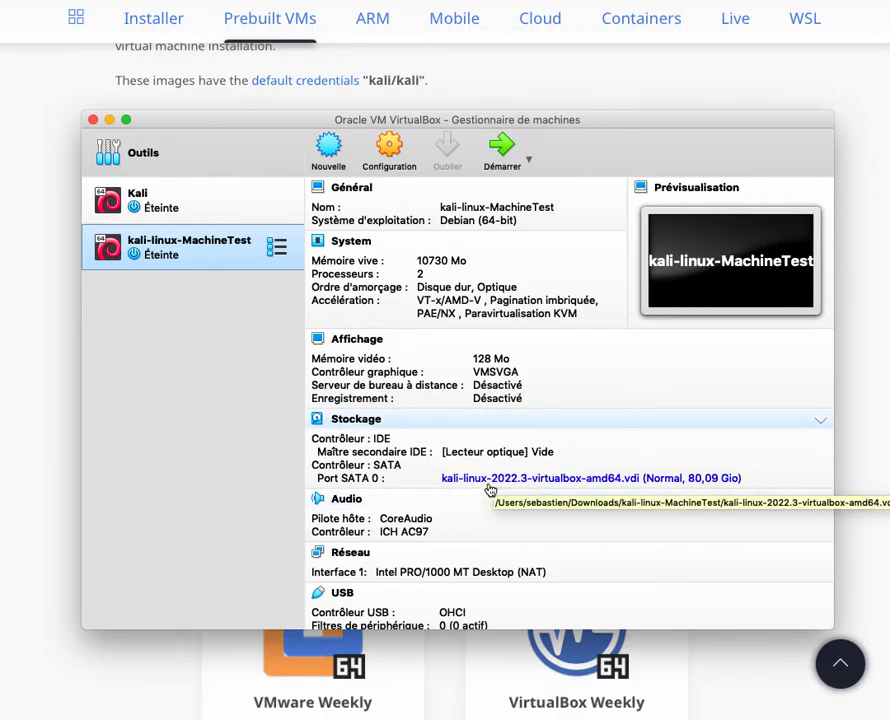
# Examine the storage settings of kali-linux-MachineTest, including the IDE optical drive, the SATA controller and its attached disk, without changing anything
pyautogui.click(394, 157)
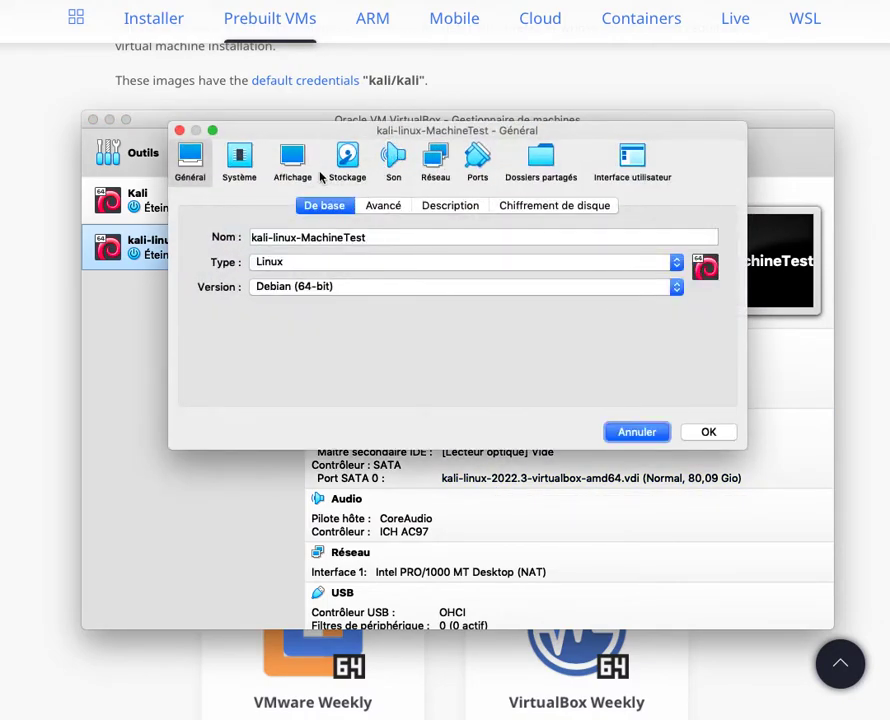
pyautogui.click(344, 163)
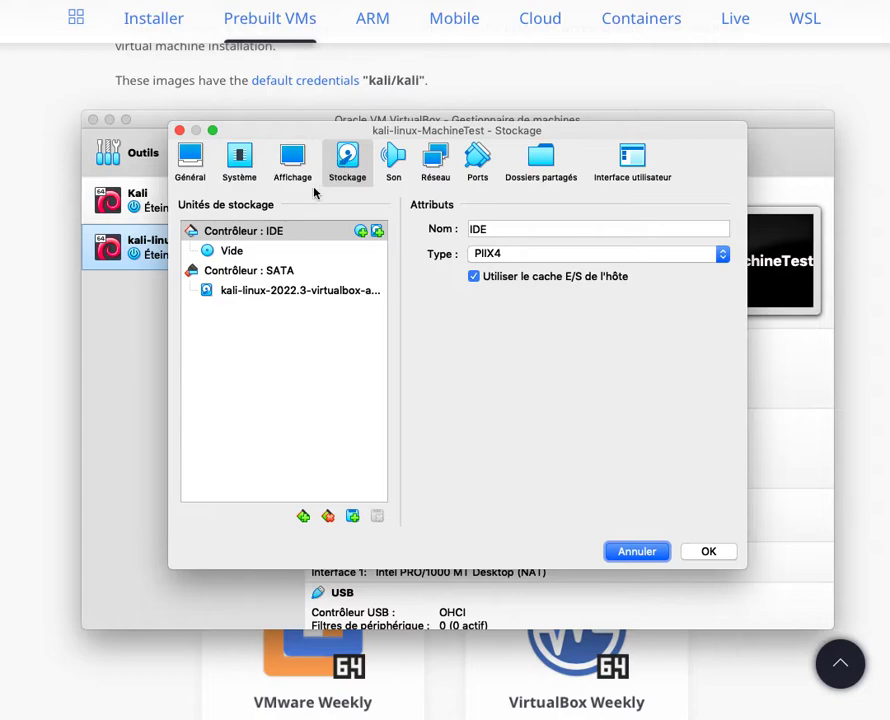
pyautogui.click(232, 255)
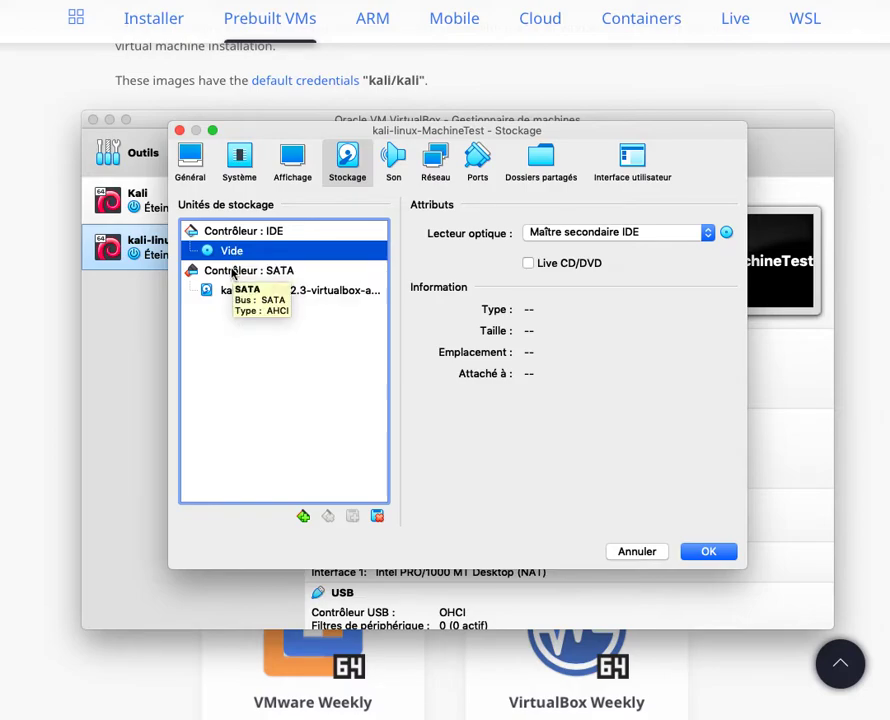
pyautogui.click(233, 272)
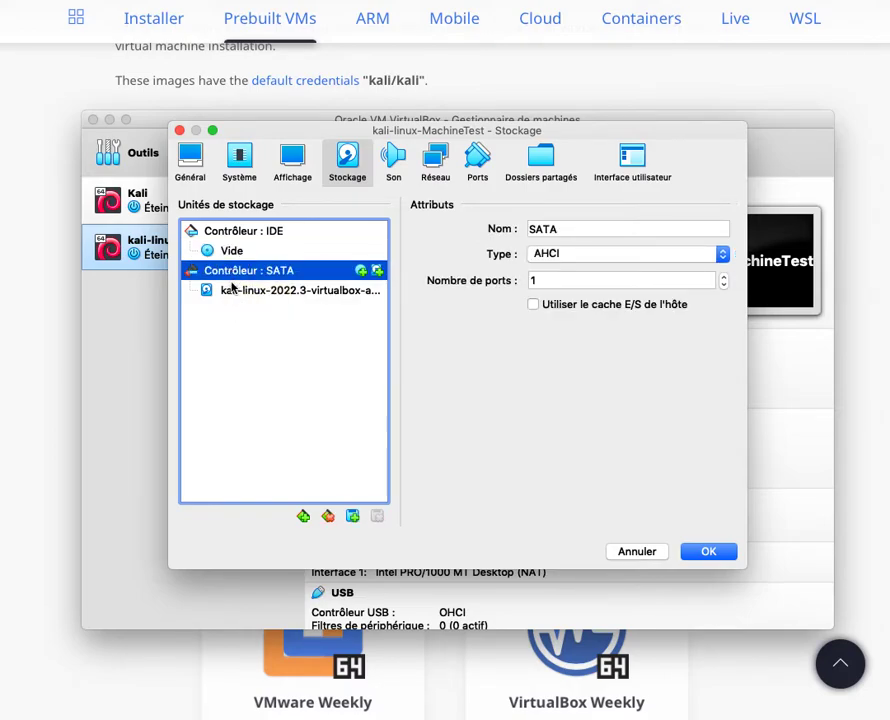
pyautogui.click(235, 252)
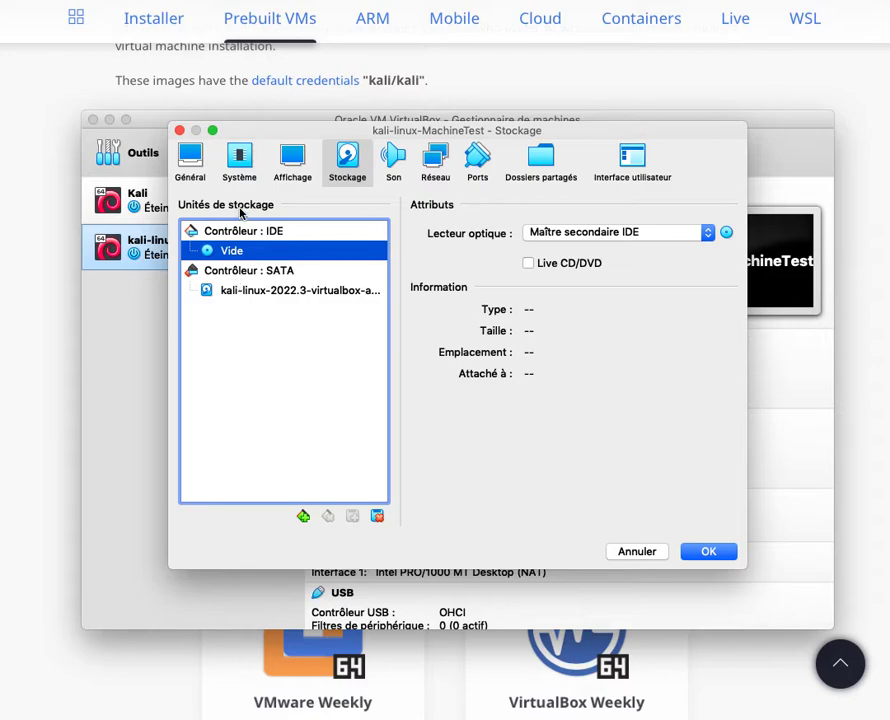
pyautogui.click(231, 274)
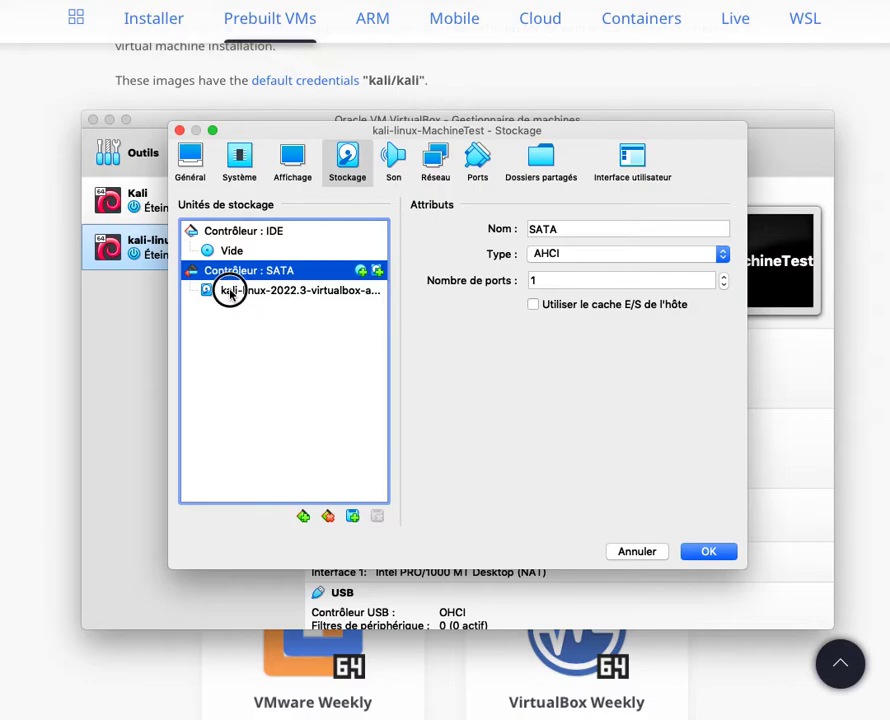
pyautogui.click(231, 292)
pyautogui.click(242, 270)
pyautogui.click(240, 290)
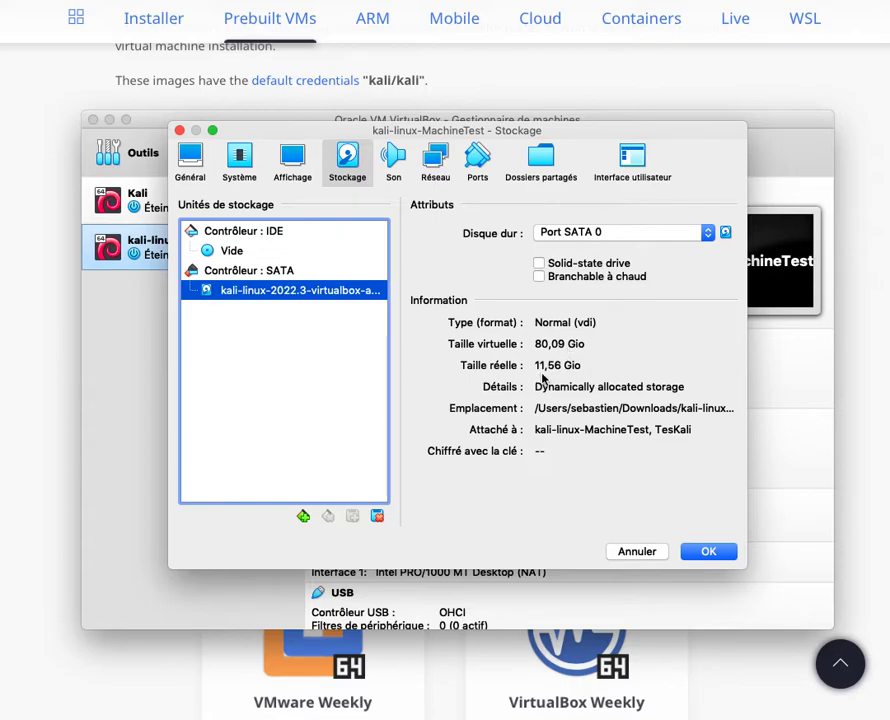
pyautogui.click(637, 552)
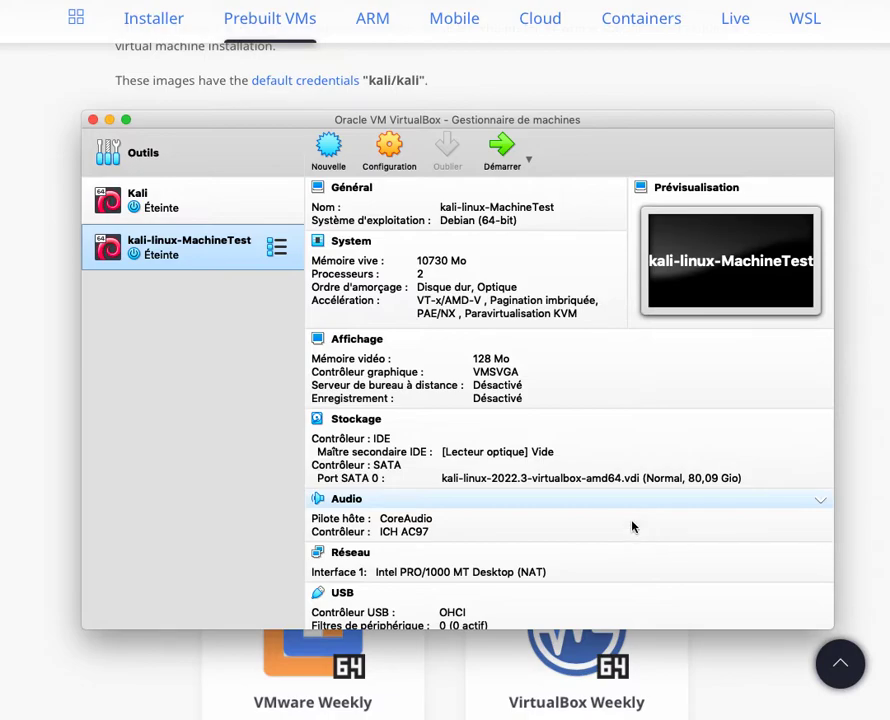
# Start kali-linux-MachineTest with the Kali GNU/Linux boot entry and try to enter the login username
pyautogui.click(503, 160)
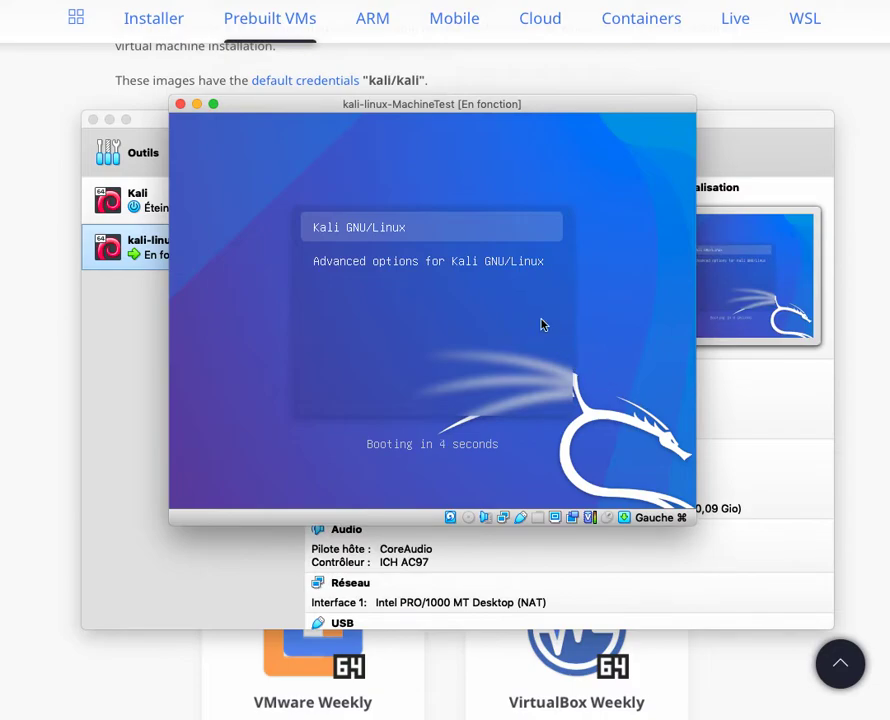
pyautogui.press('Return')
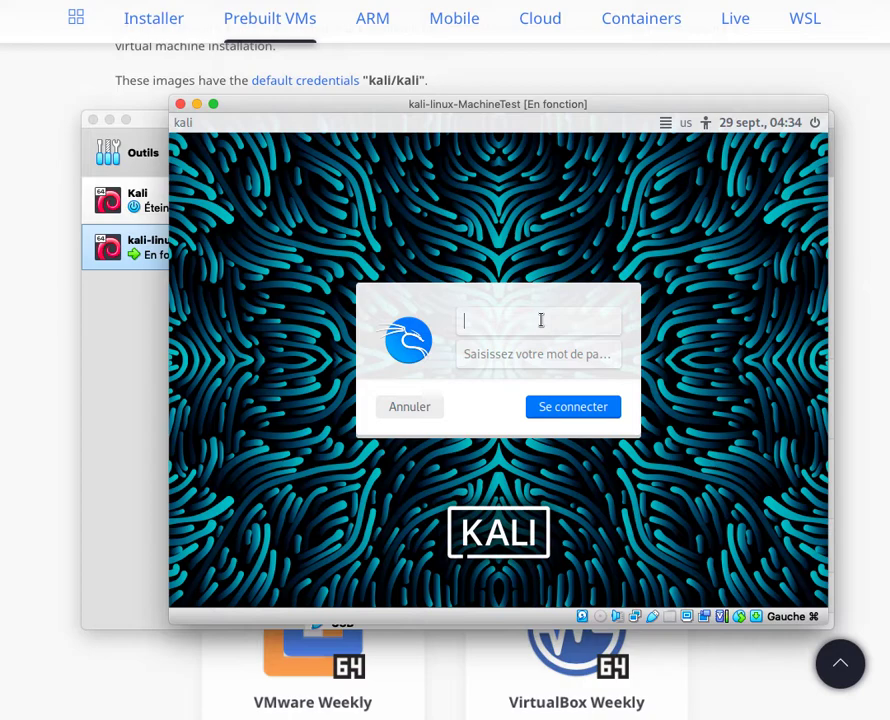
pyautogui.write('kqli')
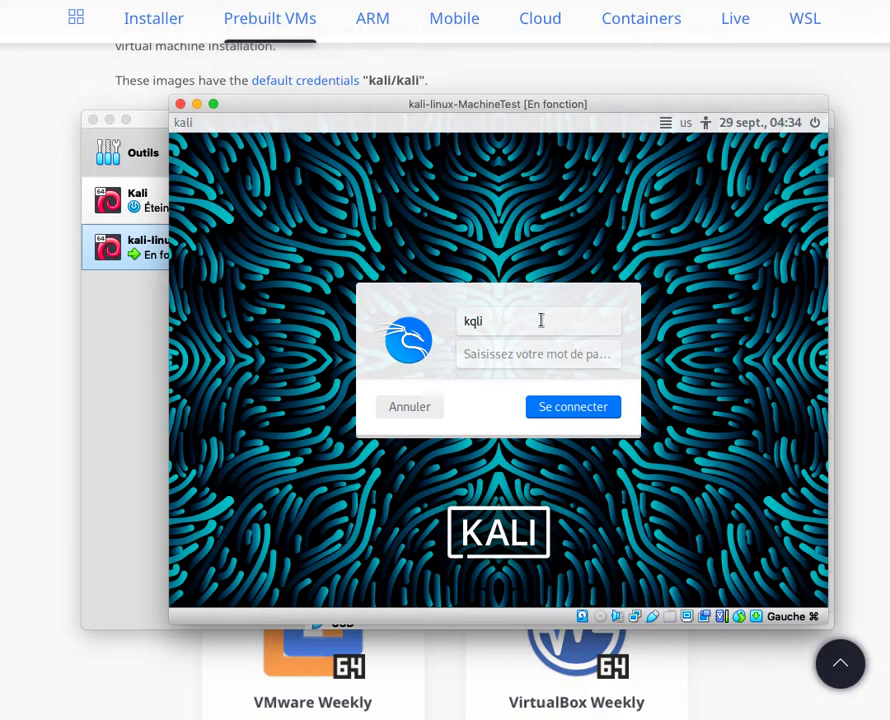
# Change the login screen's keyboard layout to Français
pyautogui.click(687, 126)
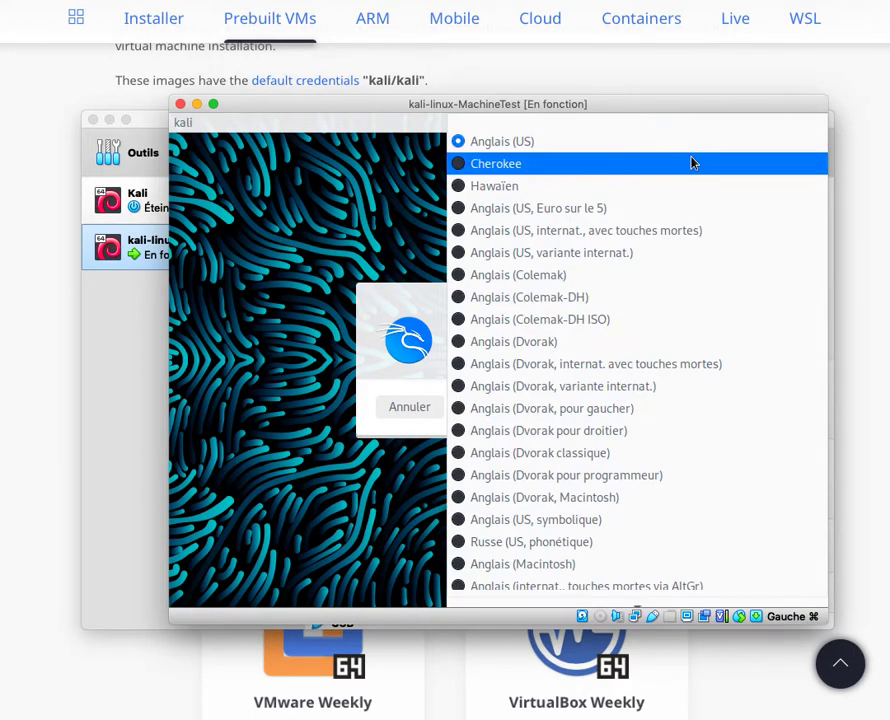
pyautogui.scroll(-20, 692, 163)
pyautogui.scroll(-20, 692, 163)
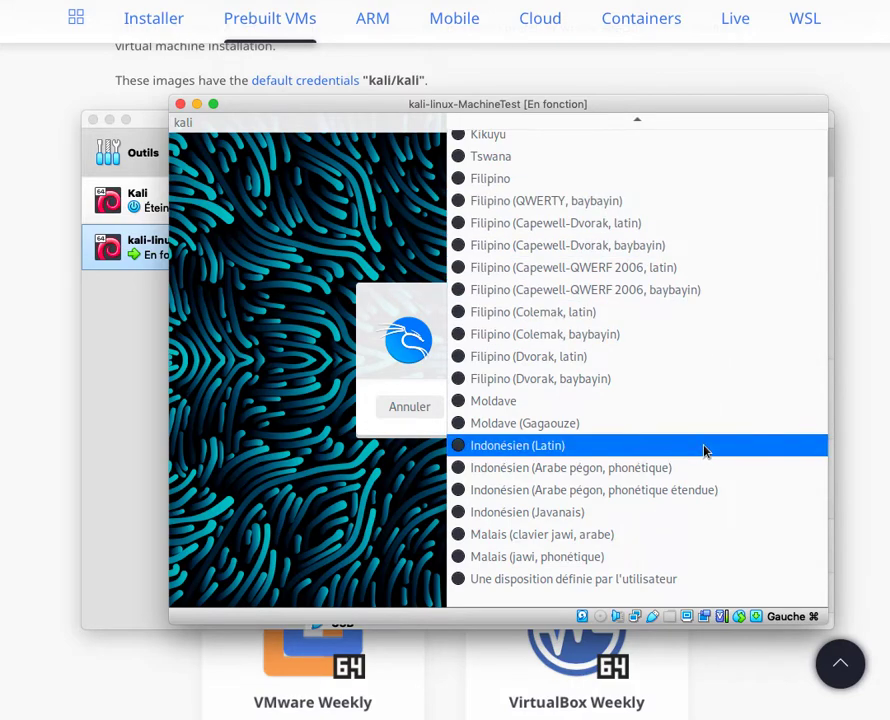
pyautogui.scroll(7, 703, 452)
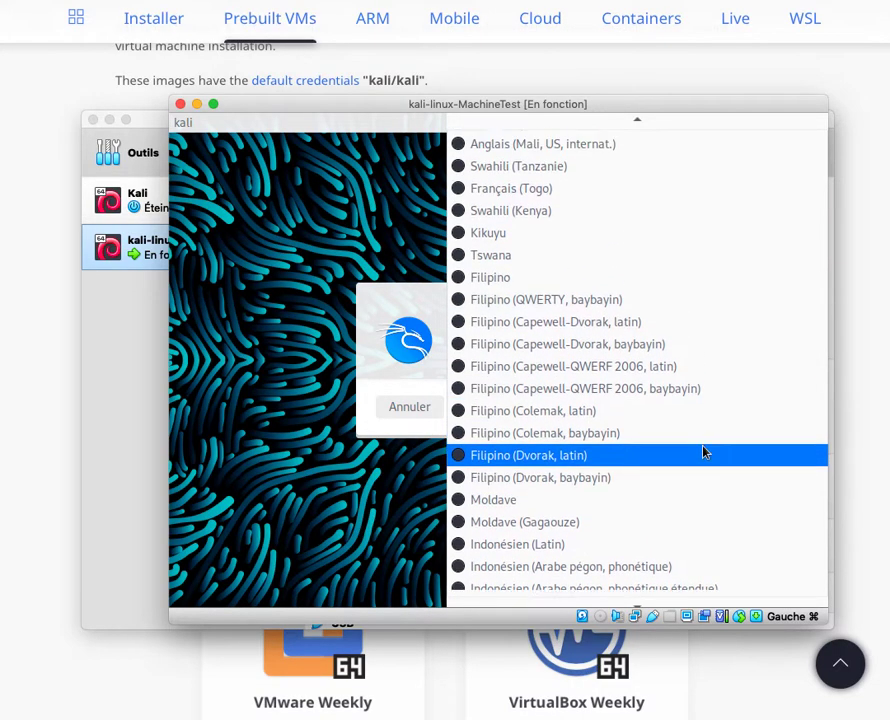
pyautogui.scroll(2, 662, 366)
pyautogui.scroll(-8, 660, 366)
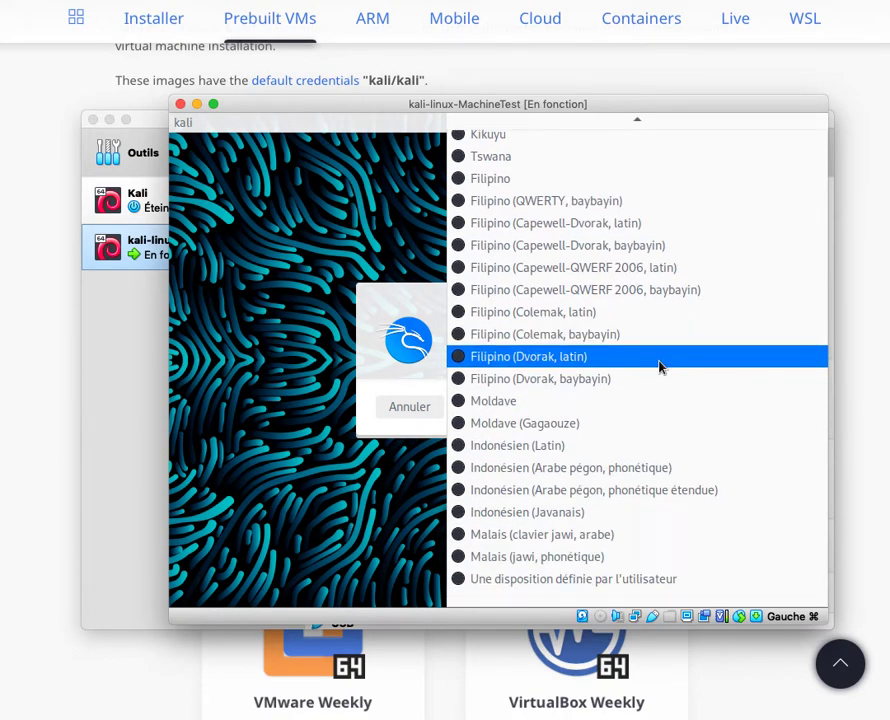
pyautogui.scroll(10, 660, 366)
pyautogui.scroll(7, 660, 366)
pyautogui.scroll(10, 660, 366)
pyautogui.scroll(15, 660, 366)
pyautogui.scroll(10, 660, 366)
pyautogui.scroll(3, 660, 366)
pyautogui.scroll(4, 660, 366)
pyautogui.scroll(6, 660, 366)
pyautogui.scroll(4, 660, 366)
pyautogui.scroll(6, 660, 366)
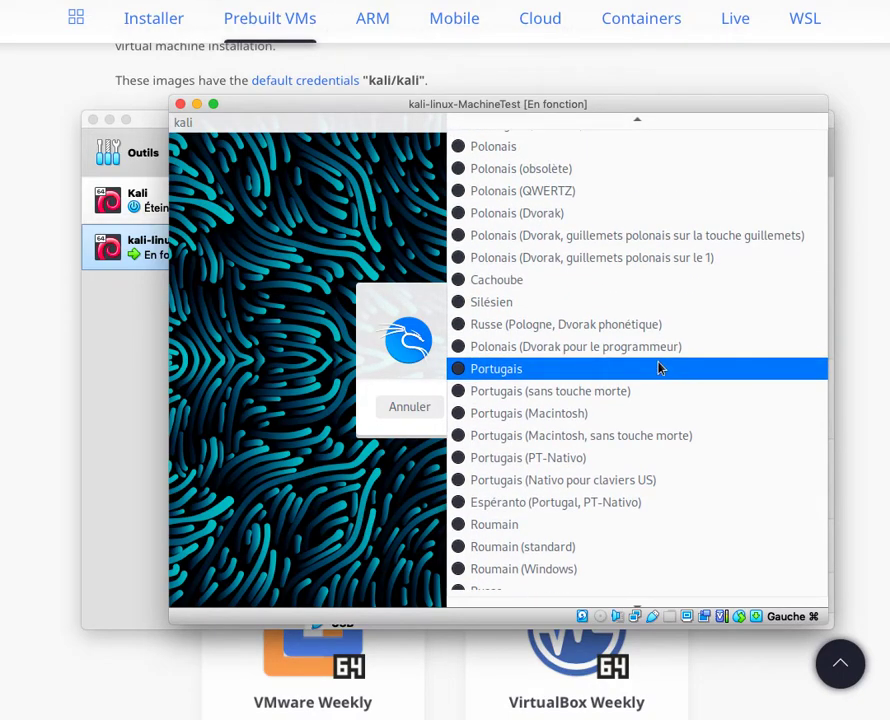
pyautogui.scroll(4, 660, 368)
pyautogui.scroll(11, 660, 368)
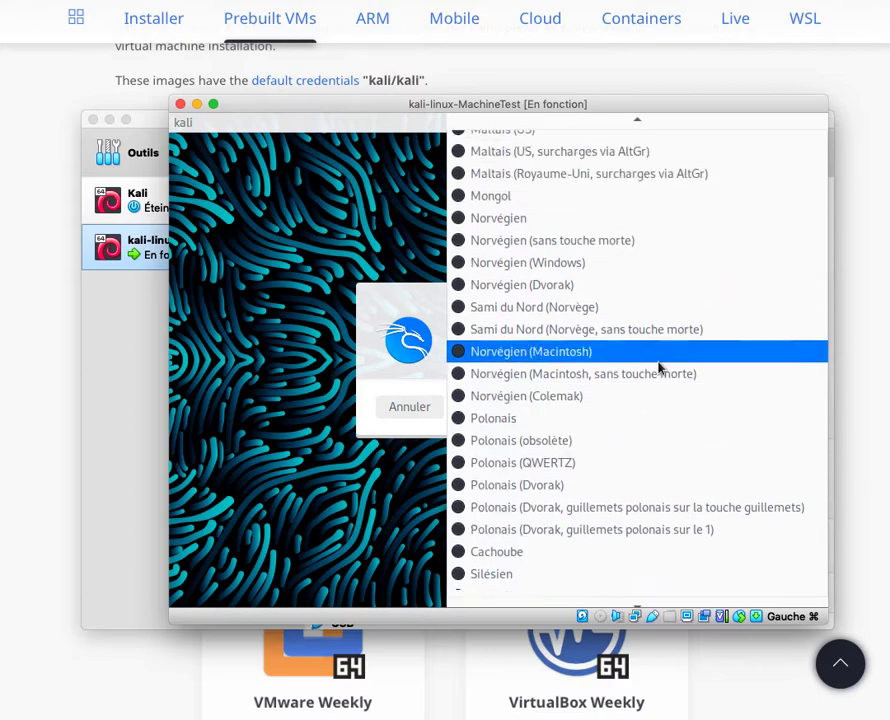
pyautogui.scroll(15, 660, 368)
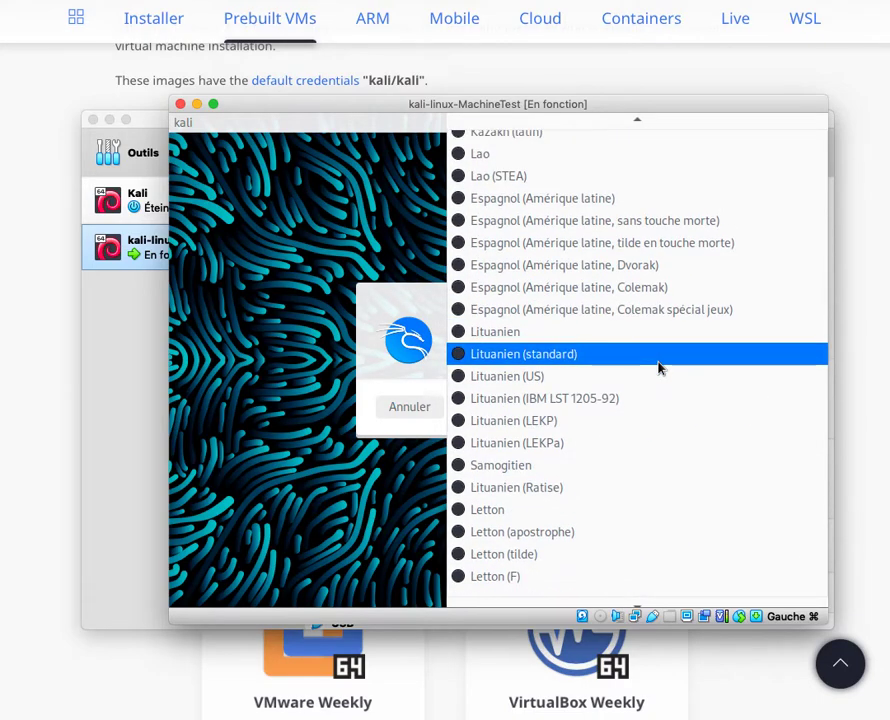
pyautogui.scroll(12, 658, 368)
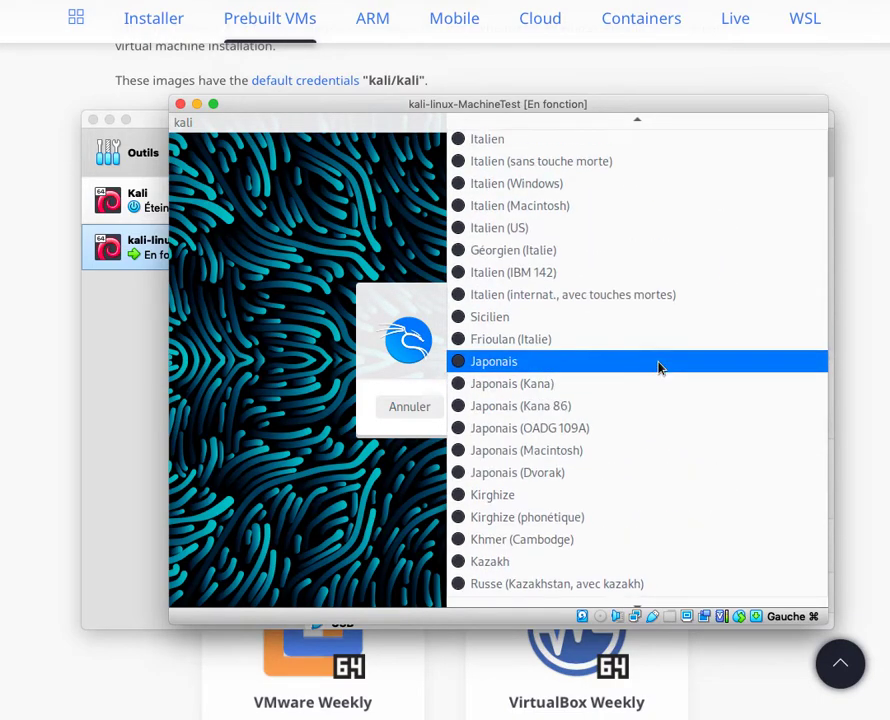
pyautogui.scroll(15, 658, 368)
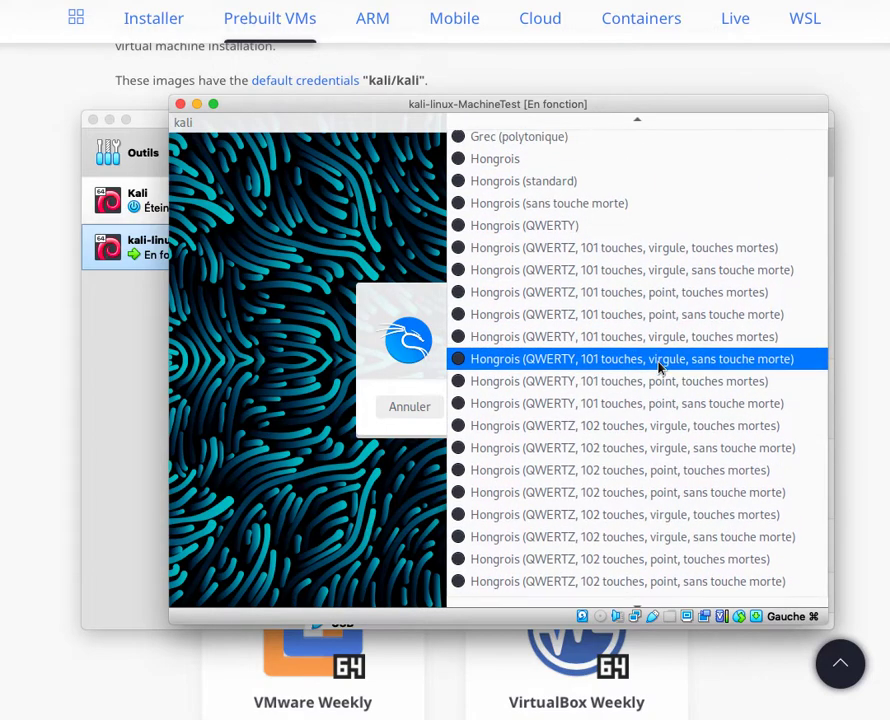
pyautogui.scroll(11, 658, 368)
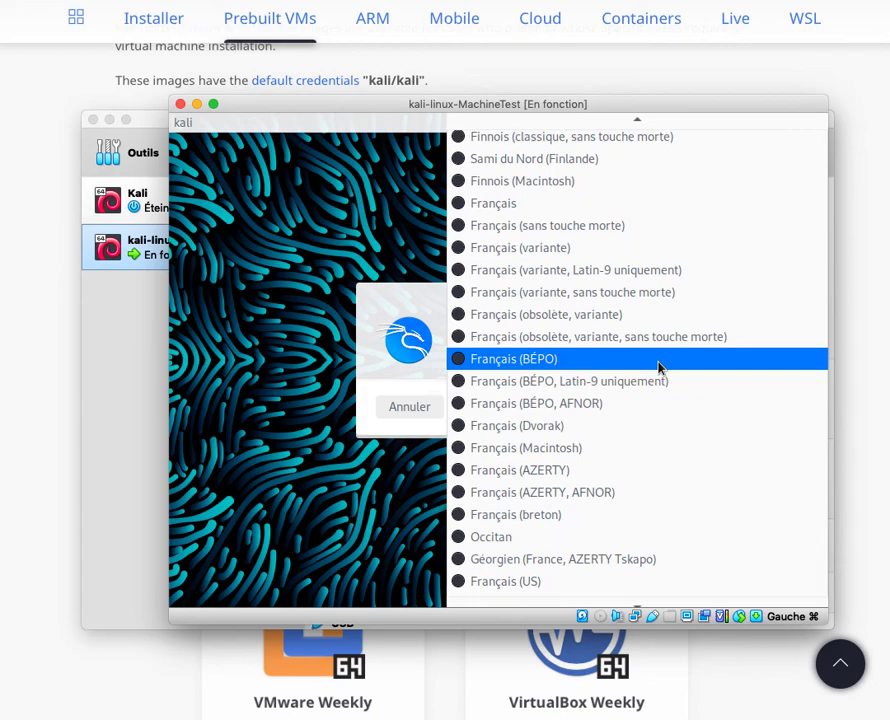
pyautogui.click(590, 205)
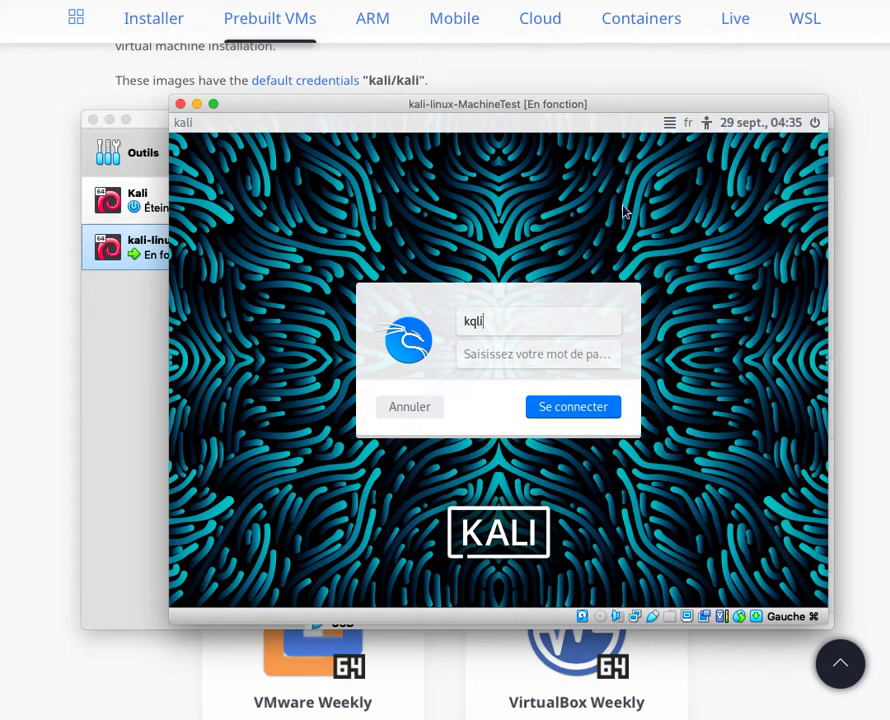
# Correct the login username to kali, enter the account password and log in
pyautogui.press('BackSpace')
pyautogui.press('BackSpace')
pyautogui.press('BackSpace')
pyautogui.press('BackSpace')
pyautogui.write('kali')
pyautogui.click(507, 345)
pyautogui.click(505, 321)
pyautogui.press('Tab')
pyautogui.write('k')
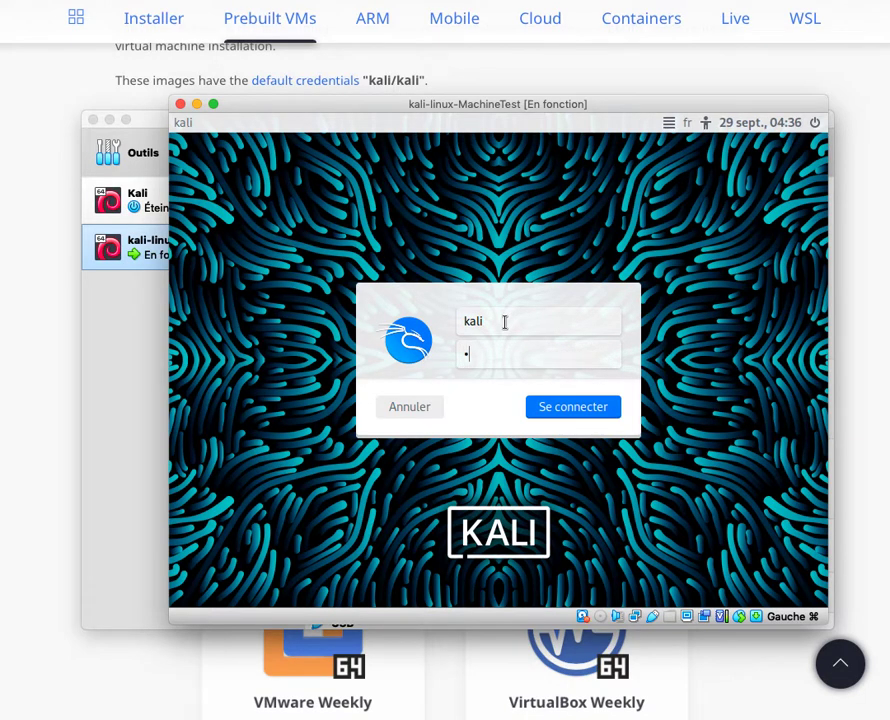
pyautogui.write('ali')
pyautogui.click(546, 407)
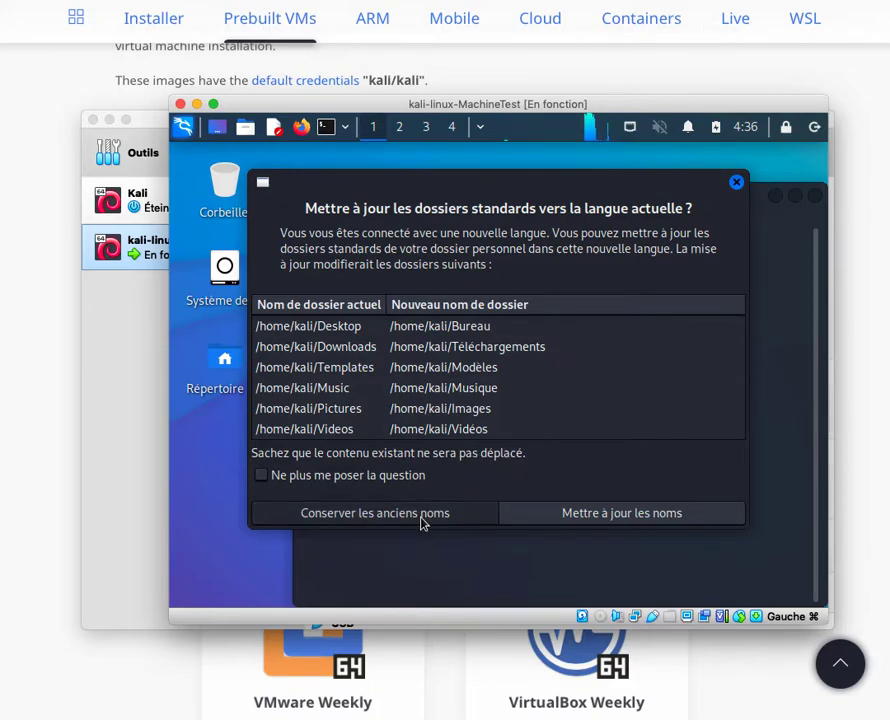
# Keep the old standard folder names without being asked again, and move the terminal window fully into view on the desktop
pyautogui.click(264, 478)
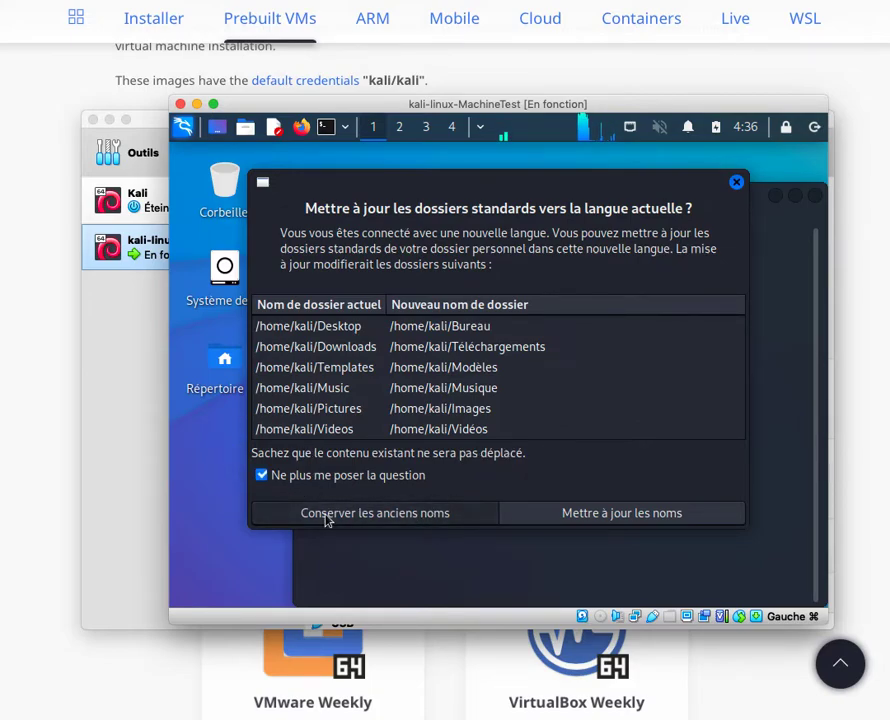
pyautogui.click(324, 514)
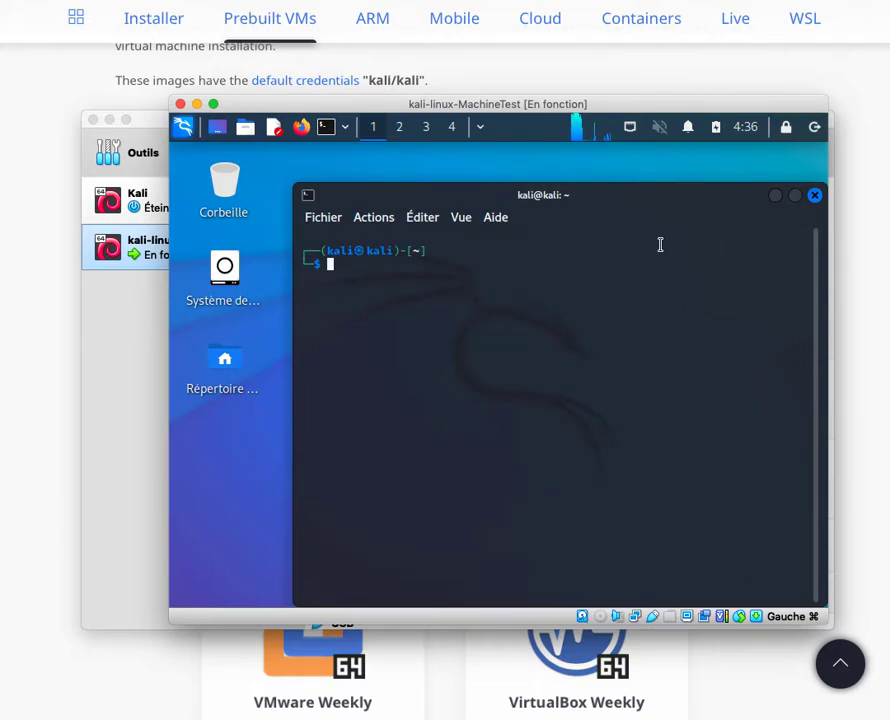
pyautogui.moveTo(647, 197); pyautogui.dragTo(620, 183)
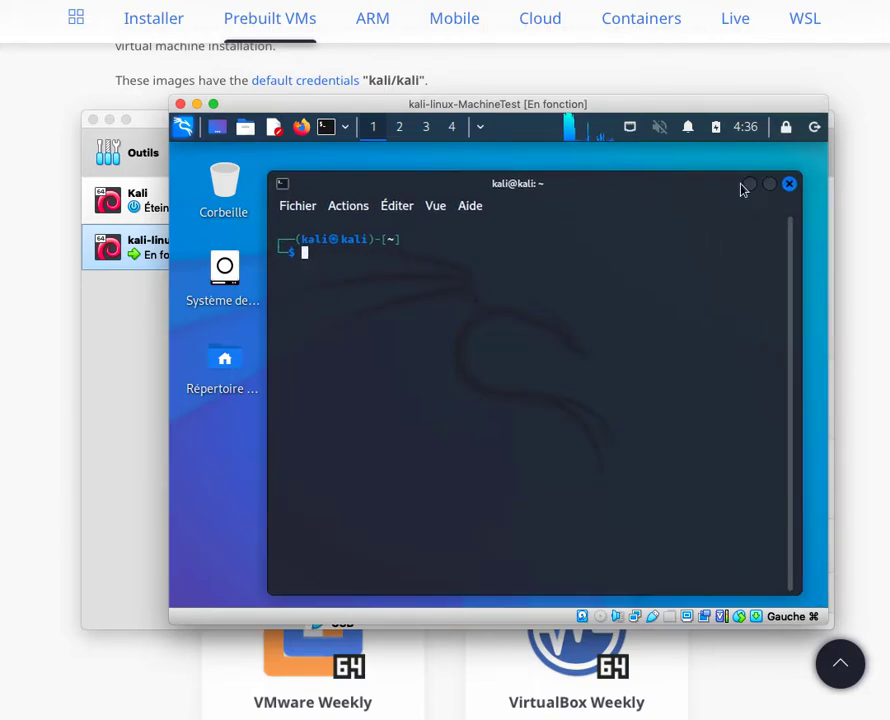
# Close the open terminal, look at the other available terminal types, and open a new regular terminal window
pyautogui.click(789, 183)
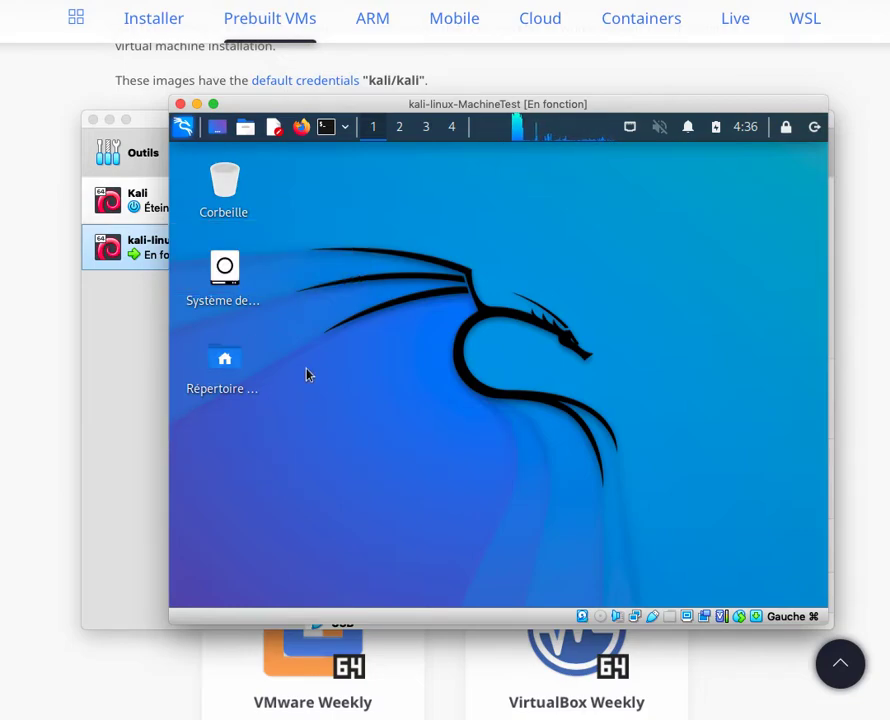
pyautogui.click(344, 128)
pyautogui.click(572, 232)
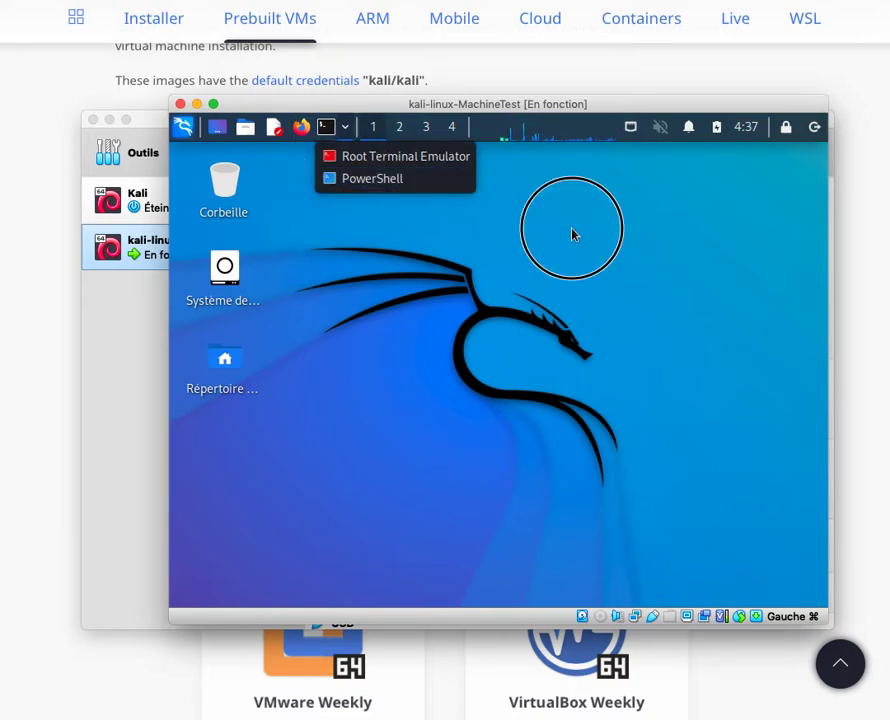
pyautogui.click(326, 130)
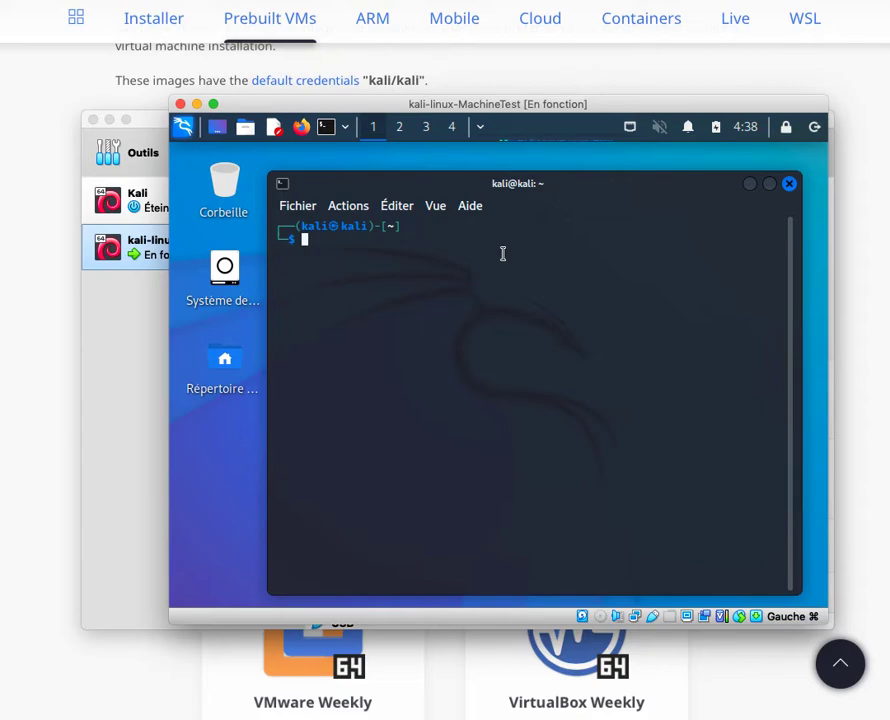
# Test the French keyboard layout by entering azertyu-%$* at the terminal prompt, and clear the line
pyautogui.write('azertyu-%')
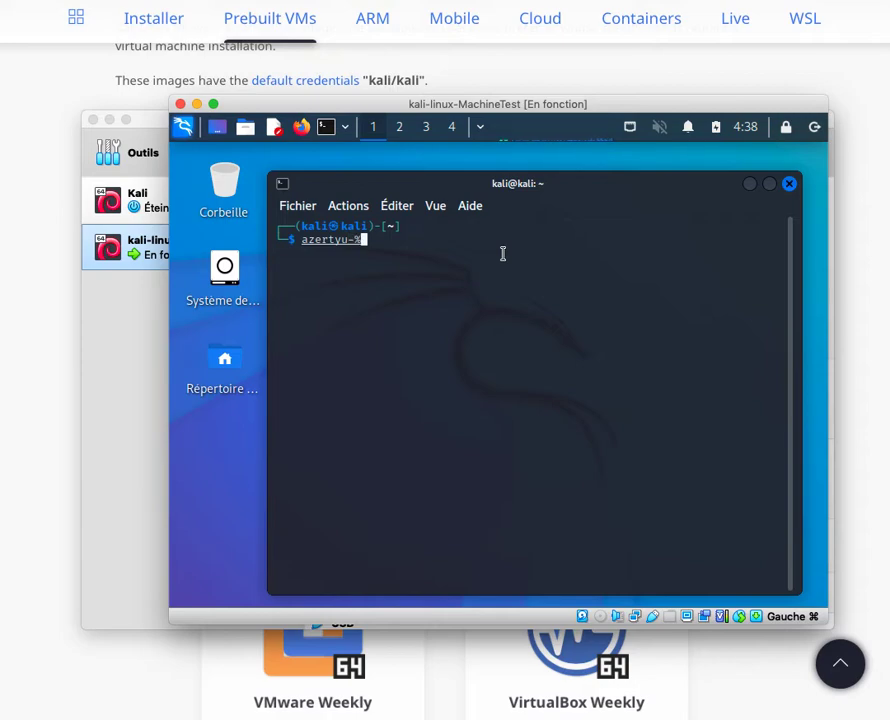
pyautogui.write('$*')
pyautogui.press('BackSpace')
pyautogui.press('BackSpace')
pyautogui.press('BackSpace')
pyautogui.press('BackSpace')
pyautogui.press('BackSpace')
pyautogui.press('BackSpace')
pyautogui.press('BackSpace')
pyautogui.press('BackSpace')
pyautogui.press('BackSpace')
pyautogui.press('BackSpace')
pyautogui.press('BackSpace')
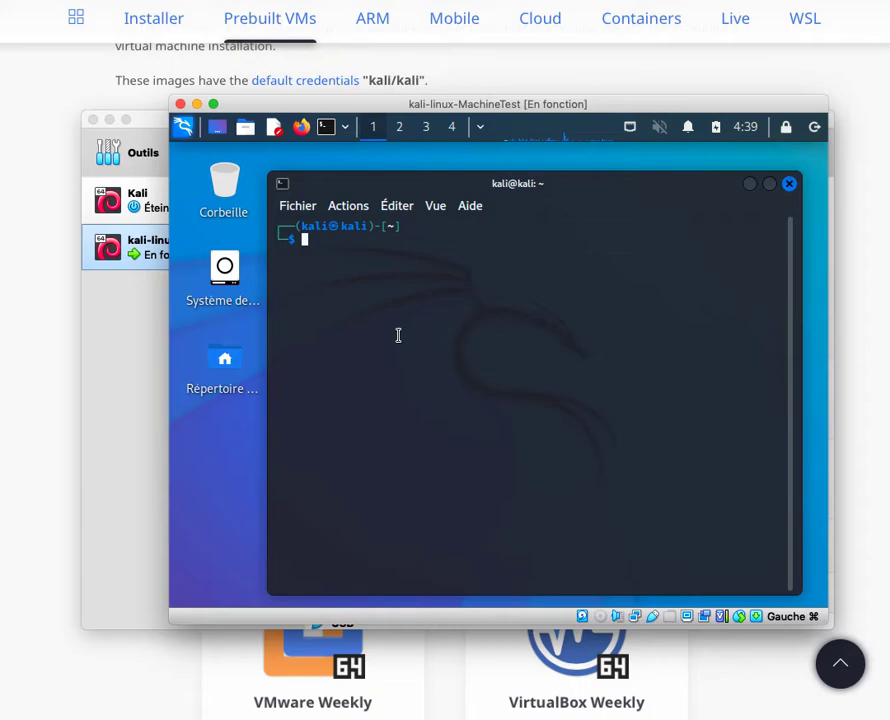
# Look through the installed tool categories, including 01 - Récupération d'informations and 05 - Attaques de Mot de Passe, and return to the terminal
pyautogui.click(186, 128)
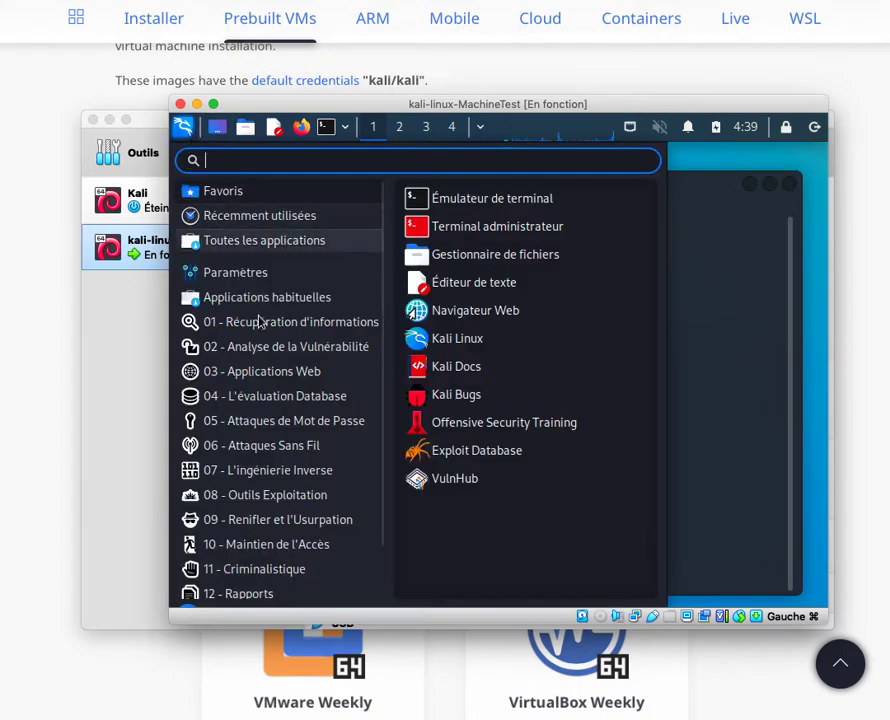
pyautogui.moveTo(268, 328)
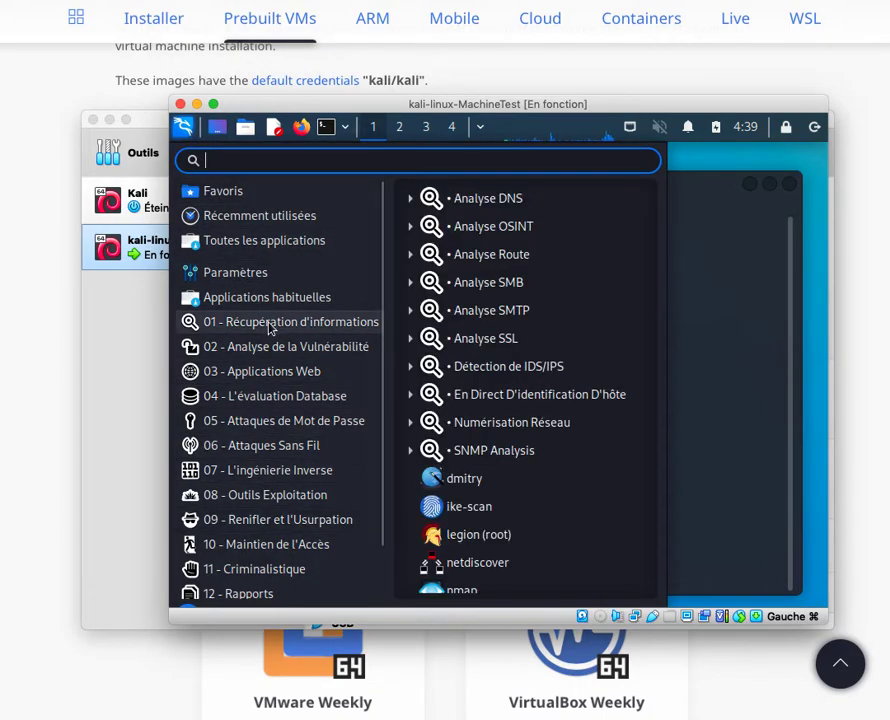
pyautogui.moveTo(272, 436)
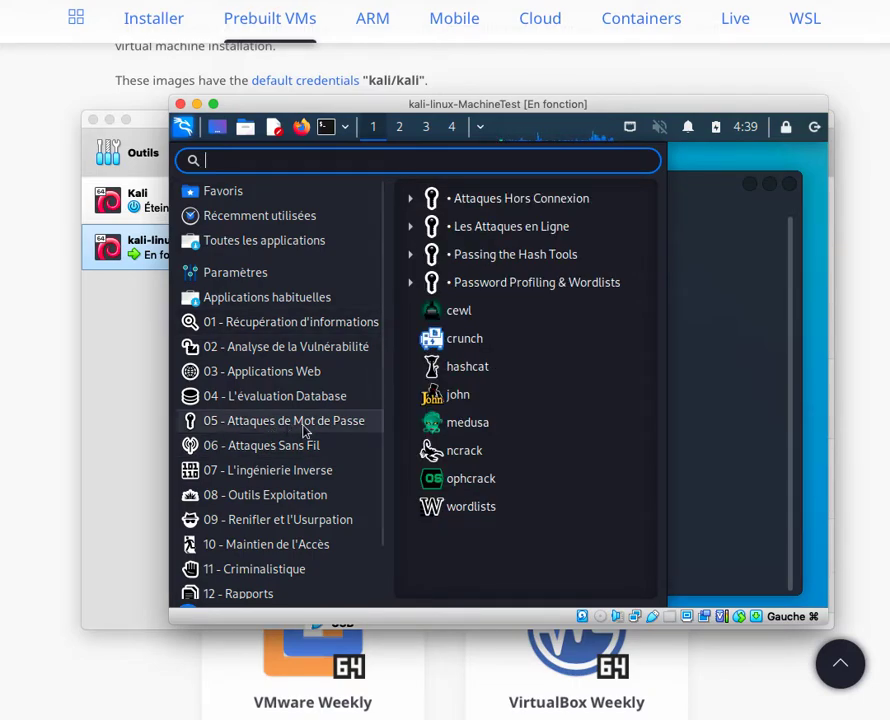
pyautogui.click(730, 447)
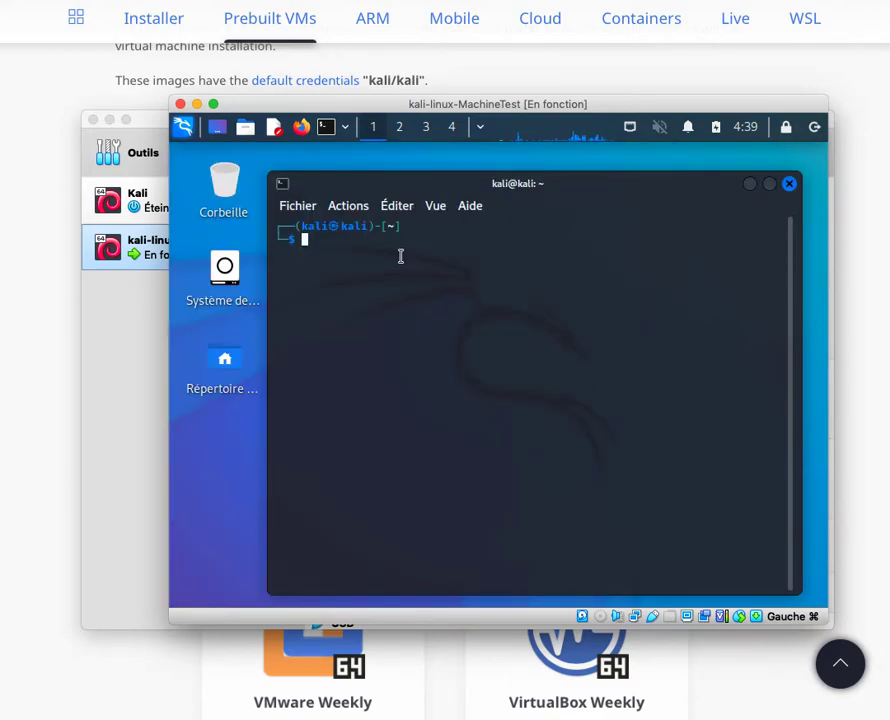
# Try to run dpkg-reconfigure locales as the regular user and highlight the word superutilisateur in the output
pyautogui.write('d')
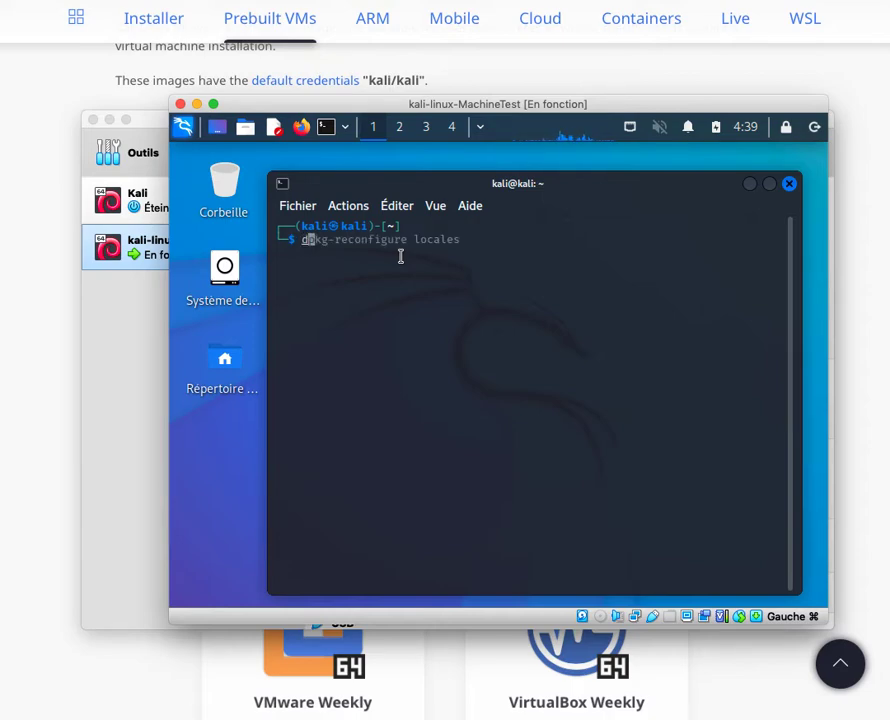
pyautogui.press('BackSpace')
pyautogui.write('dpkg')
pyautogui.press('Right')
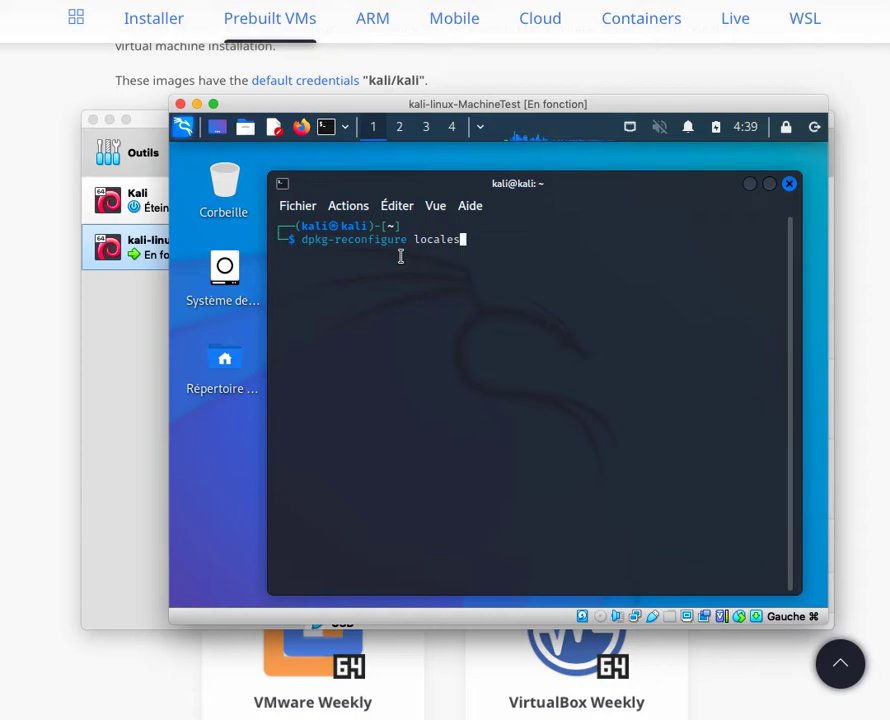
pyautogui.press('Return')
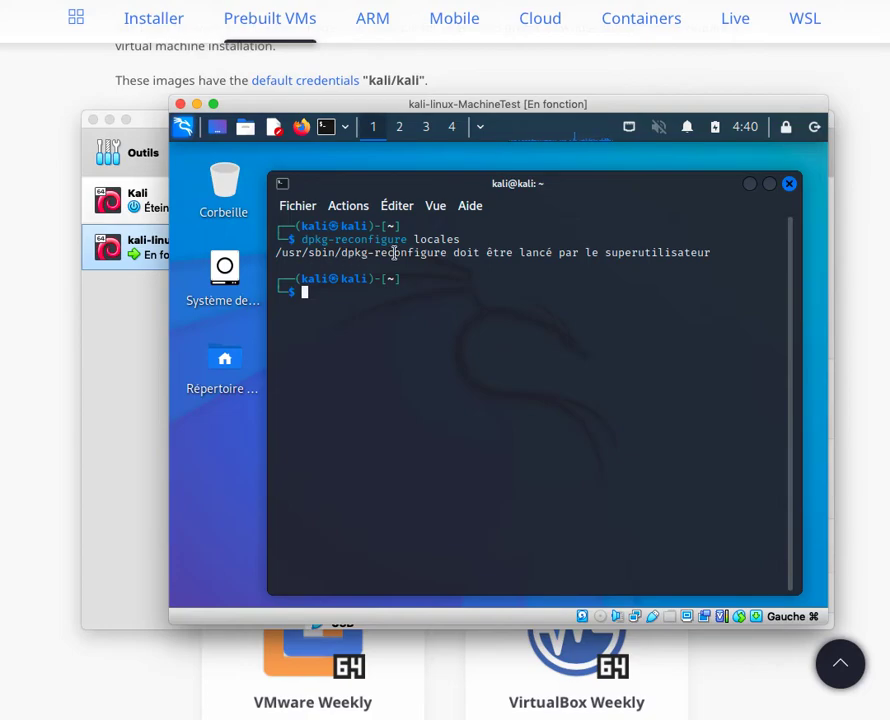
pyautogui.moveTo(606, 253); pyautogui.dragTo(711, 252)
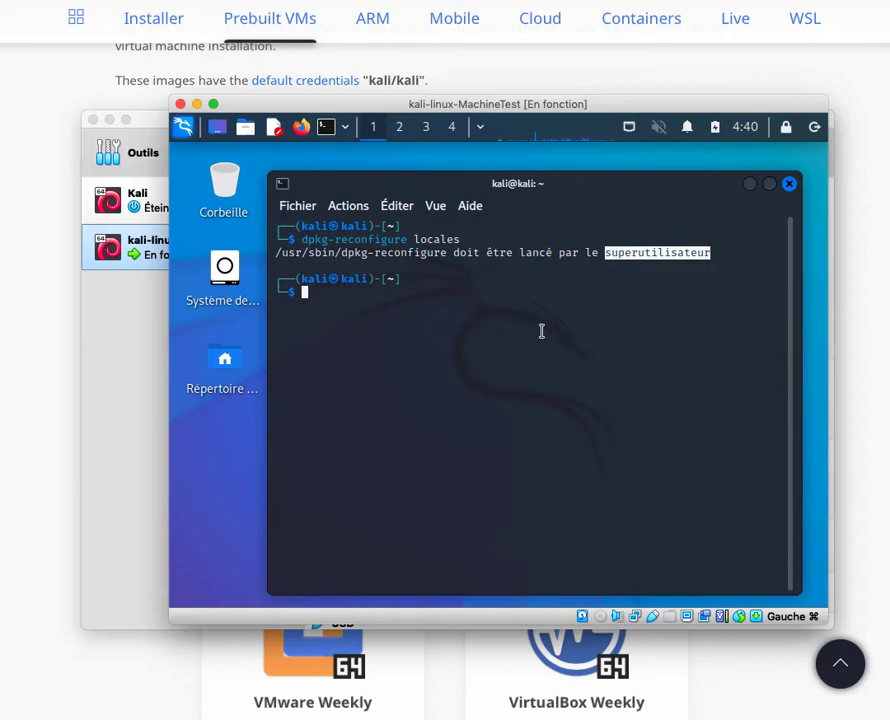
# Run the locale configuration with superuser rights as sudo dpkg-reconfigure locales, and enter the account password
pyautogui.press('Up')
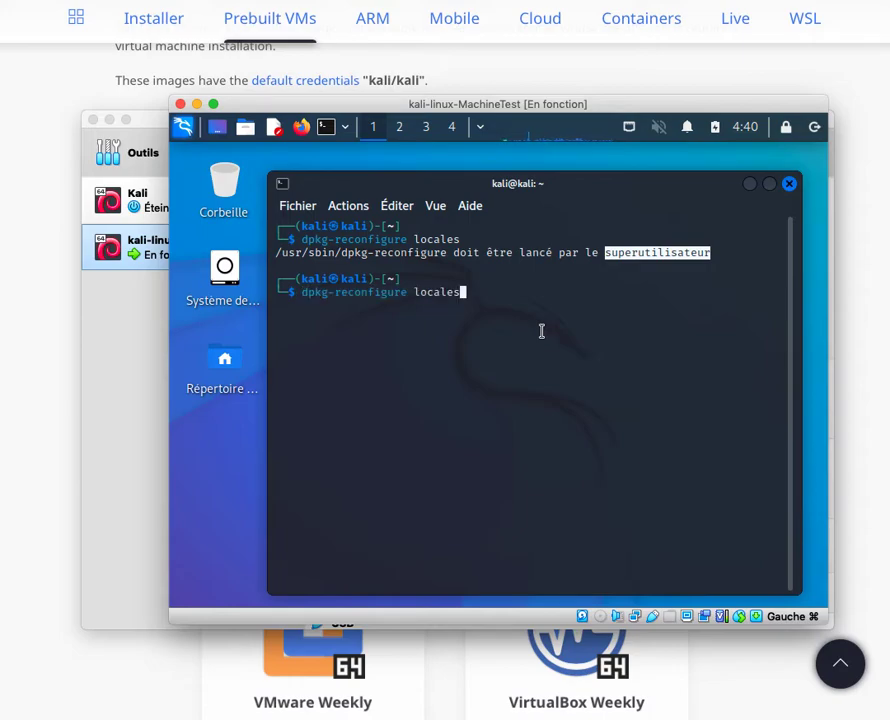
pyautogui.press('Down')
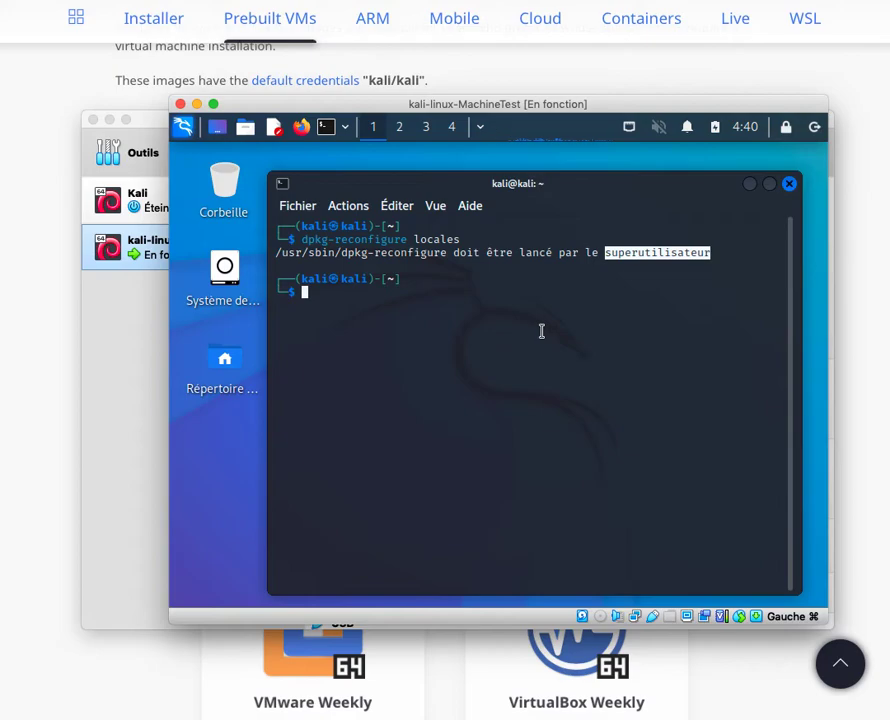
pyautogui.press('Up')
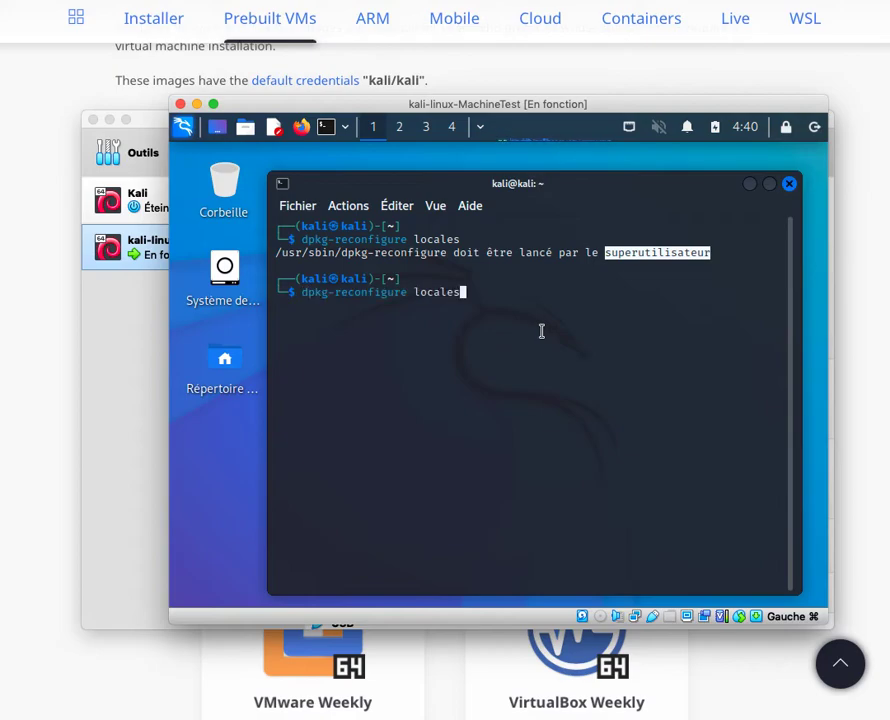
pyautogui.press('Left')
pyautogui.press('Left')
pyautogui.press('Left')
pyautogui.press('Left')
pyautogui.press('Left')
pyautogui.press('Left')
pyautogui.press('Left')
pyautogui.press('Left')
pyautogui.press('Left')
pyautogui.press('Left')
pyautogui.press('Left')
pyautogui.press('Left')
pyautogui.press('Left')
pyautogui.press('Left')
pyautogui.press('Left')
pyautogui.press('Left')
pyautogui.press('Left')
pyautogui.press('Left')
pyautogui.press('Left')
pyautogui.press('Left')
pyautogui.press('Left')
pyautogui.press('Left')
pyautogui.write('sud')
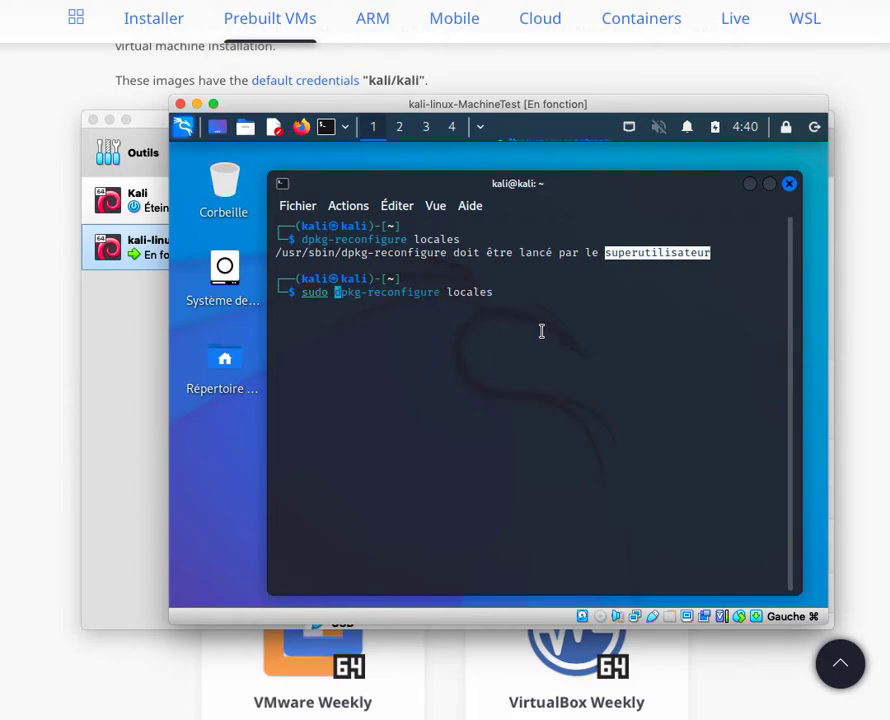
pyautogui.press('Right')
pyautogui.press('Right')
pyautogui.press('Right')
pyautogui.press('Return')
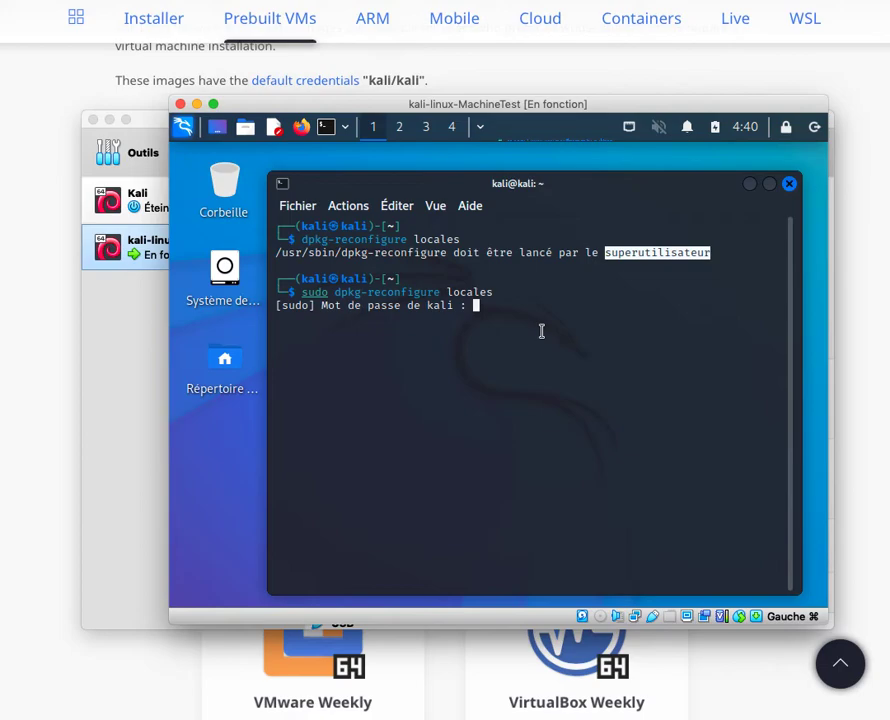
pyautogui.press('Return')
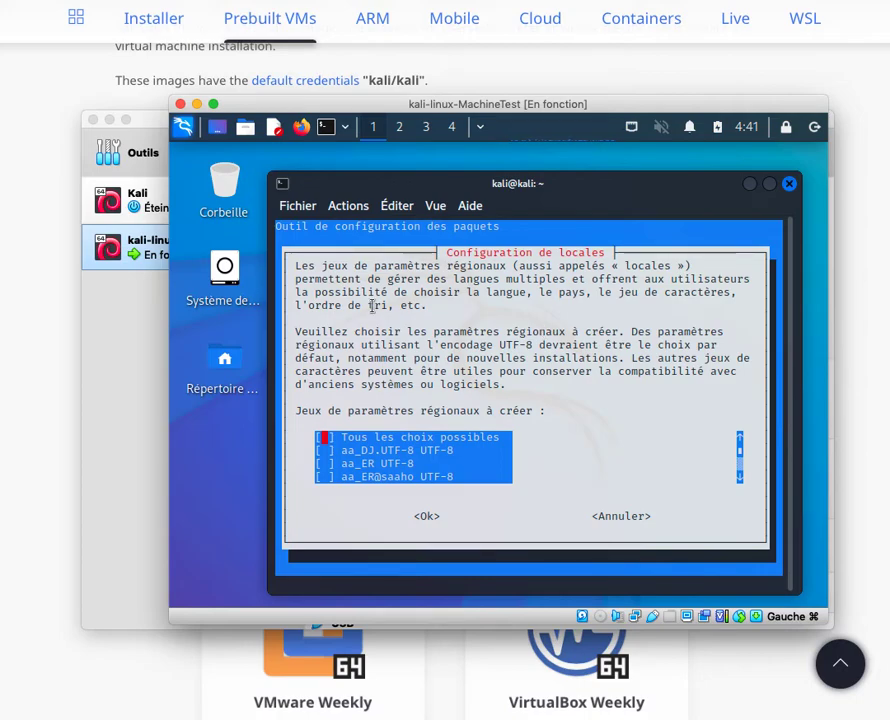
# Look through the list of locales to generate as far as the en_US.UTF-8 entry and check its selection
pyautogui.click(323, 458)
pyautogui.press('Down')
pyautogui.press('Down')
pyautogui.press('Down')
pyautogui.press('Down')
pyautogui.press('Down')
pyautogui.press('Down')
pyautogui.press('Down')
pyautogui.press('Down')
pyautogui.press('Down')
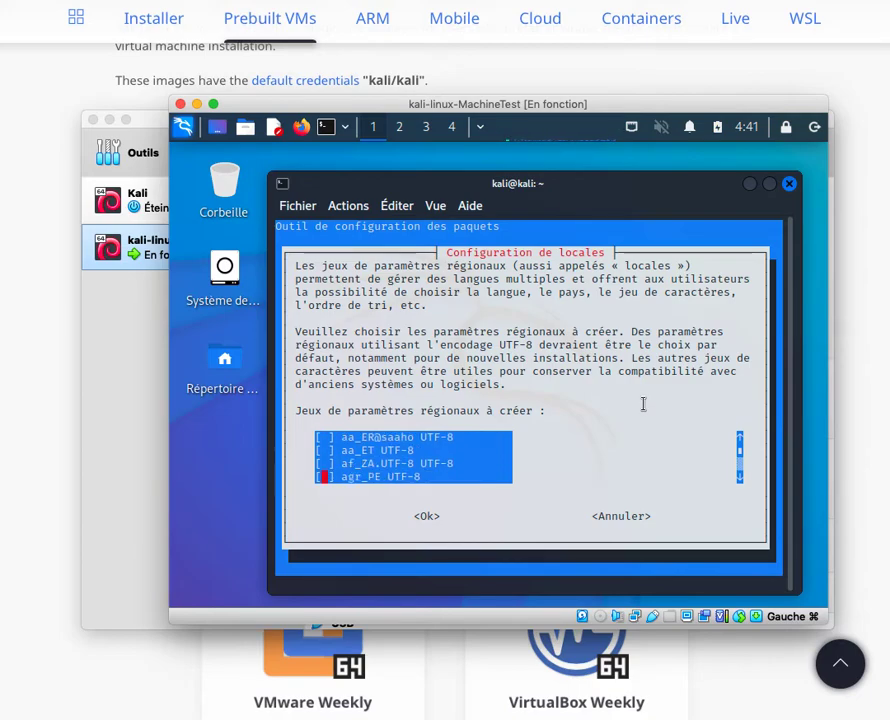
pyautogui.press('Down')
pyautogui.press('Down')
pyautogui.press('Down')
pyautogui.press('Down')
pyautogui.press('Down')
pyautogui.press('Down')
pyautogui.press('Down')
pyautogui.press('Down')
pyautogui.press('Down')
pyautogui.press('Down')
pyautogui.press('Down')
pyautogui.press('Down')
pyautogui.press('Down')
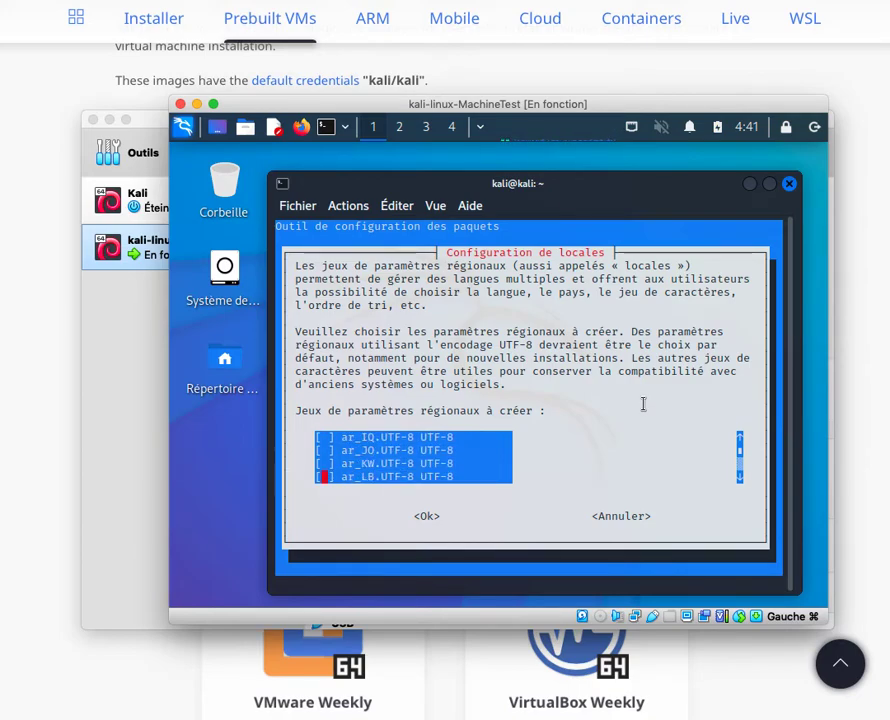
pyautogui.press('Down')
pyautogui.press('Down')
pyautogui.press('Down')
pyautogui.press('Down')
pyautogui.press('Down')
pyautogui.press('Down')
pyautogui.press('Down')
pyautogui.press('Down')
pyautogui.press('Down')
pyautogui.press('Down')
pyautogui.press('Down')
pyautogui.press('Down')
pyautogui.press('Down')
pyautogui.press('Down')
pyautogui.press('Down')
pyautogui.press('Down')
pyautogui.press('Down')
pyautogui.press('Down')
pyautogui.press('Down')
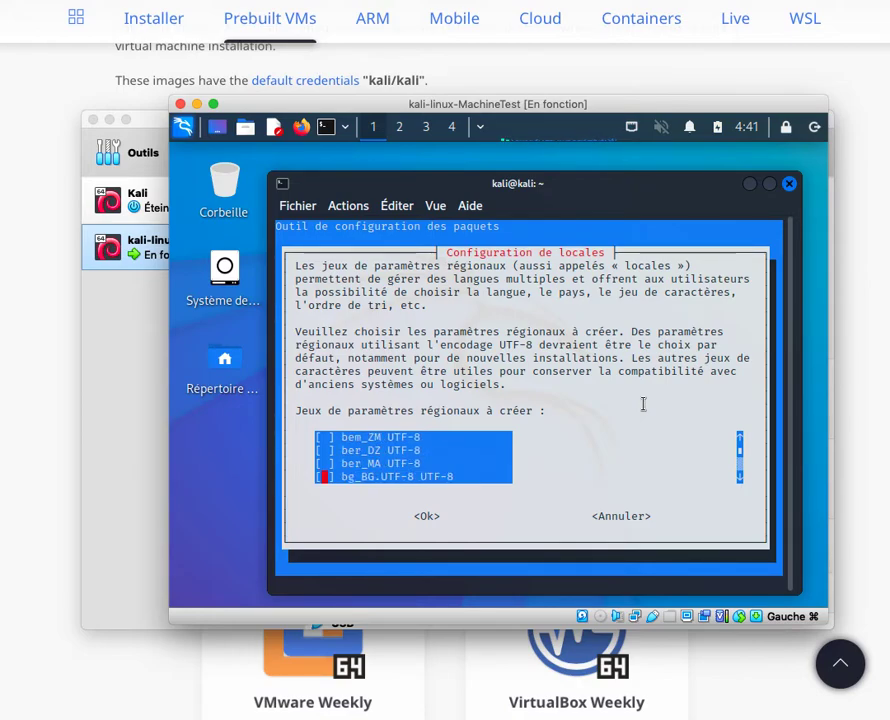
pyautogui.press('Down')
pyautogui.press('Down')
pyautogui.press('Down')
pyautogui.press('Down')
pyautogui.press('Down')
pyautogui.press('Down')
pyautogui.press('Down')
pyautogui.press('Down')
pyautogui.press('Down')
pyautogui.press('Down')
pyautogui.press('Down')
pyautogui.press('Down')
pyautogui.press('Down')
pyautogui.press('Down')
pyautogui.press('Down')
pyautogui.press('Down')
pyautogui.press('Down')
pyautogui.press('Down')
pyautogui.press('Down')
pyautogui.press('Down')
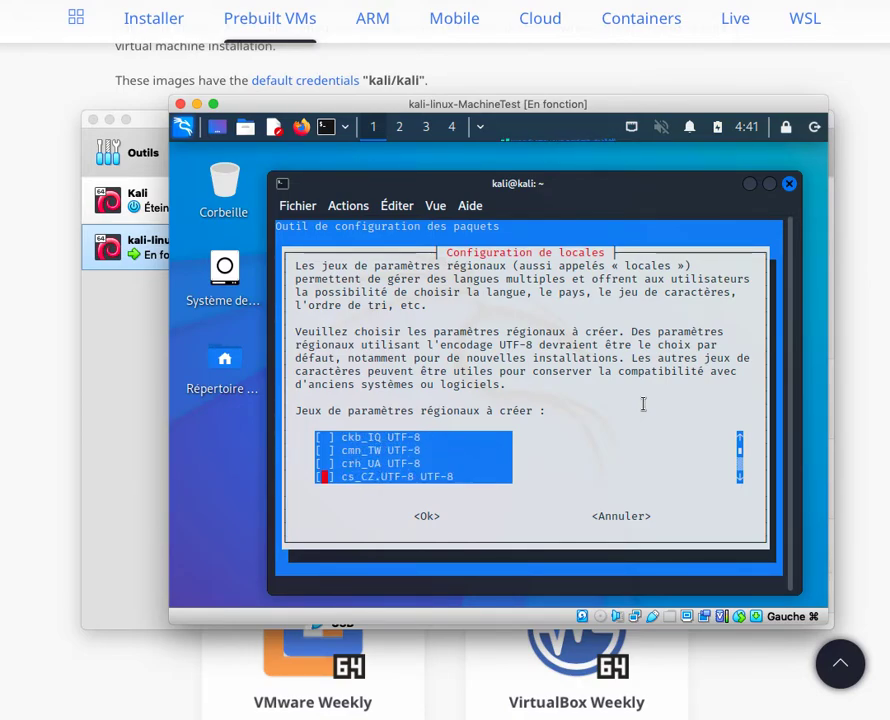
pyautogui.press('Down')
pyautogui.press('Down')
pyautogui.press('Down')
pyautogui.press('Down')
pyautogui.press('Down')
pyautogui.press('Down')
pyautogui.press('Down')
pyautogui.press('Down')
pyautogui.press('Down')
pyautogui.press('Down')
pyautogui.press('Down')
pyautogui.press('Down')
pyautogui.press('Down')
pyautogui.press('Down')
pyautogui.press('Down')
pyautogui.press('Down')
pyautogui.press('Down')
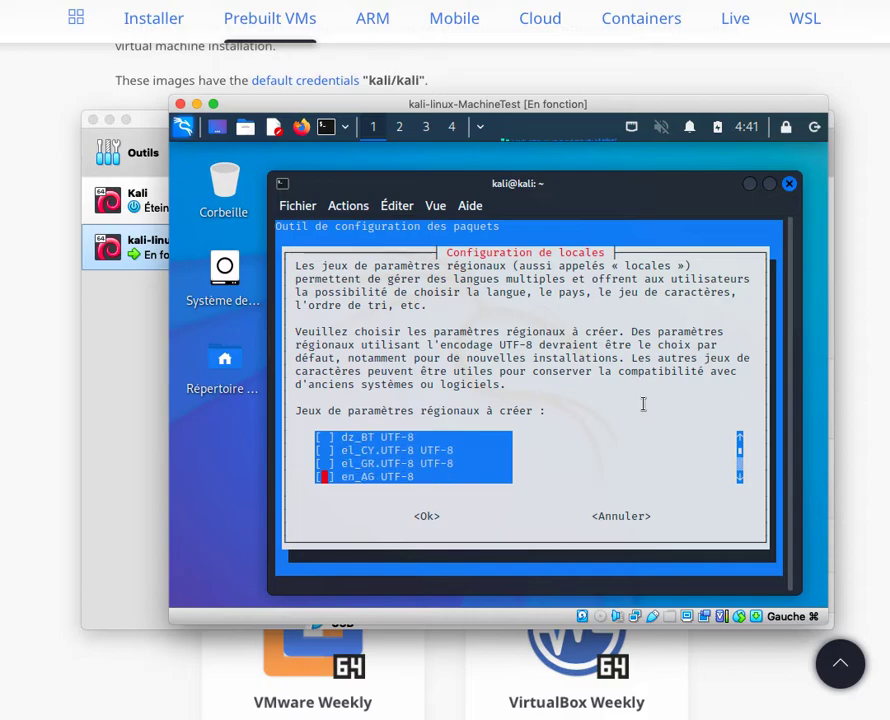
pyautogui.press('Down')
pyautogui.press('Down')
pyautogui.press('Down')
pyautogui.press('Down')
pyautogui.press('Down')
pyautogui.press('Down')
pyautogui.press('Down')
pyautogui.press('Down')
pyautogui.press('Down')
pyautogui.press('Down')
pyautogui.press('Down')
pyautogui.press('Down')
pyautogui.press('Down')
pyautogui.press('Down')
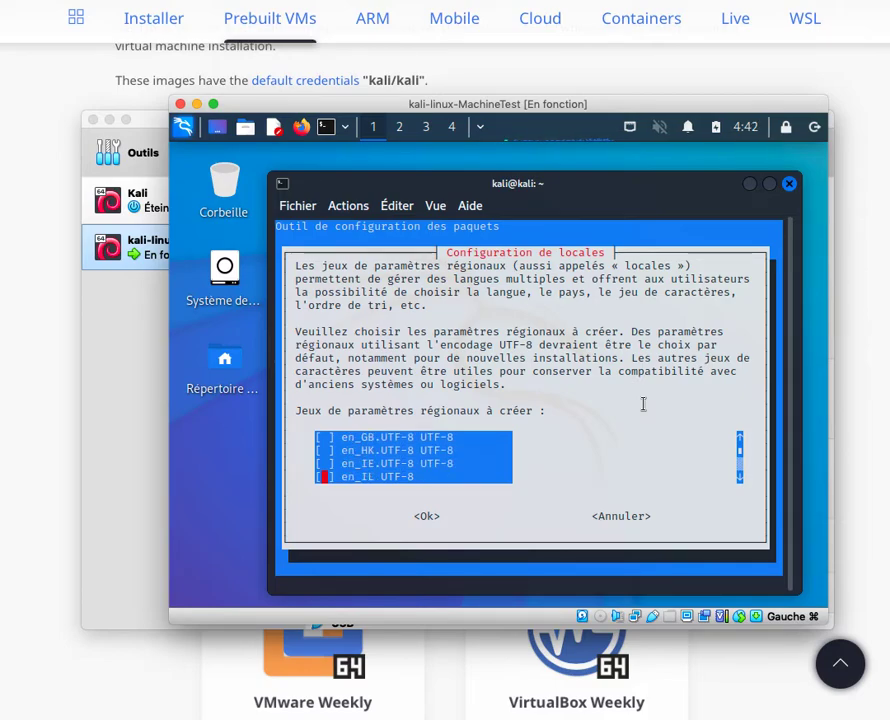
pyautogui.press('Down')
pyautogui.press('Down')
pyautogui.press('Down')
pyautogui.press('Down')
pyautogui.press('Down')
pyautogui.press('Down')
pyautogui.press('Down')
pyautogui.press('Down')
pyautogui.press('Down')
pyautogui.press('Down')
pyautogui.press('Down')
pyautogui.press('Down')
pyautogui.press('Down')
pyautogui.press('Up')
pyautogui.press('Up')
pyautogui.press('Up')
pyautogui.press('Up')
pyautogui.press('Up')
pyautogui.press('Up')
pyautogui.press('Up')
pyautogui.press('Up')
pyautogui.press('Up')
pyautogui.press('Up')
pyautogui.press('Down')
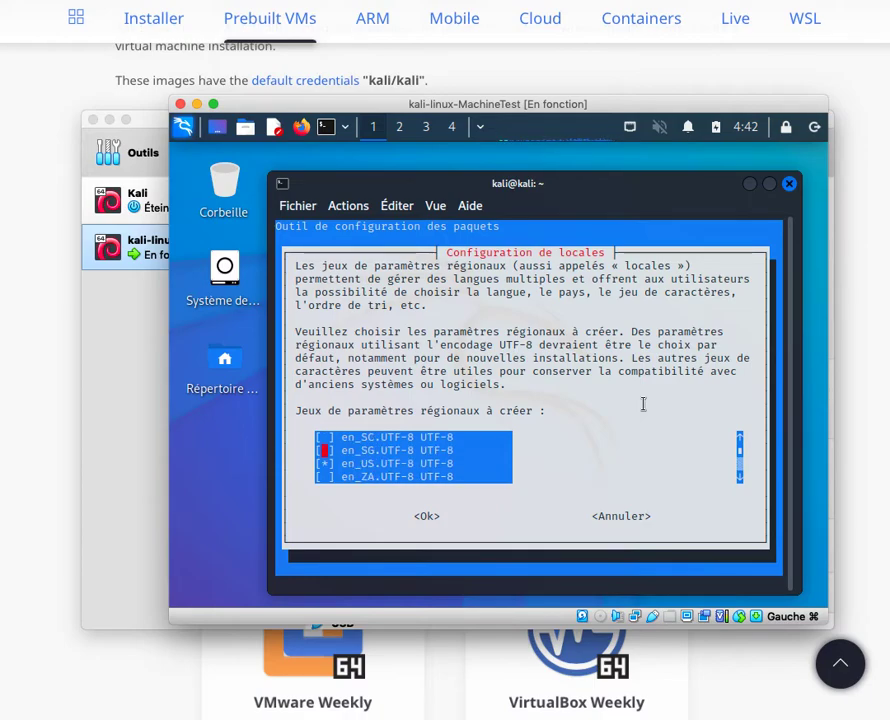
# Make sure fr_FR.UTF-8 UTF-8 is selected among the locales to generate, and confirm the selection
pyautogui.press('Down')
pyautogui.press('Down')
pyautogui.press('Down')
pyautogui.press('Down')
pyautogui.press('Down')
pyautogui.press('Down')
pyautogui.press('Down')
pyautogui.press('Down')
pyautogui.press('Down')
pyautogui.press('Down')
pyautogui.press('Down')
pyautogui.press('Down')
pyautogui.press('Down')
pyautogui.press('Down')
pyautogui.press('Down')
pyautogui.press('Down')
pyautogui.press('Down')
pyautogui.press('Down')
pyautogui.press('Down')
pyautogui.press('Down')
pyautogui.press('Down')
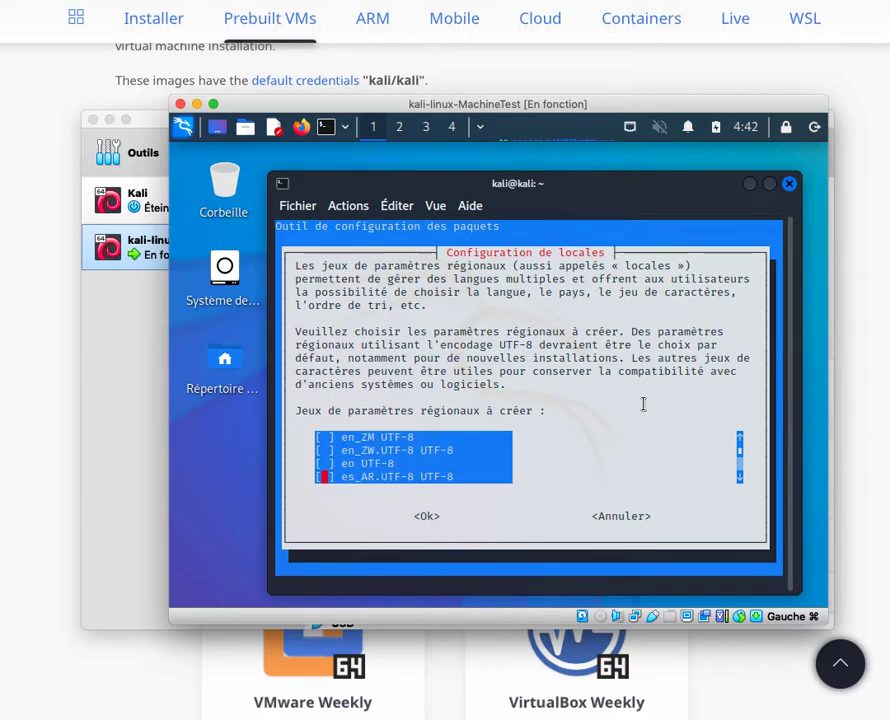
pyautogui.press('Down')
pyautogui.press('Down')
pyautogui.press('Down')
pyautogui.press('Down')
pyautogui.press('Down')
pyautogui.press('Down')
pyautogui.press('Down')
pyautogui.press('Down')
pyautogui.press('Down')
pyautogui.press('Down')
pyautogui.press('Down')
pyautogui.press('Down')
pyautogui.press('Down')
pyautogui.press('Down')
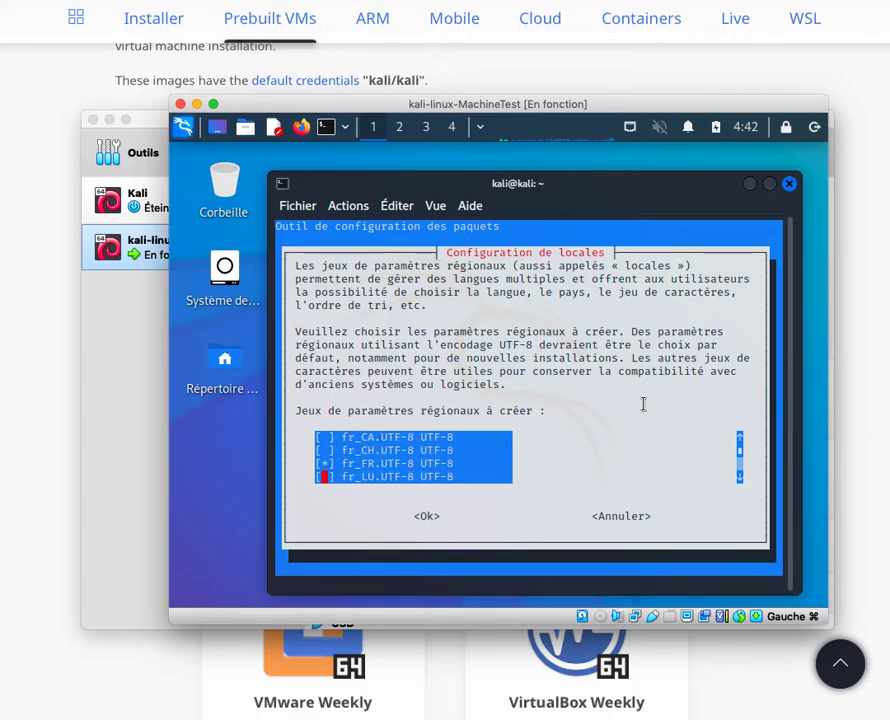
pyautogui.press('Up')
pyautogui.press('Up')
pyautogui.press('Down')
pyautogui.press('space')
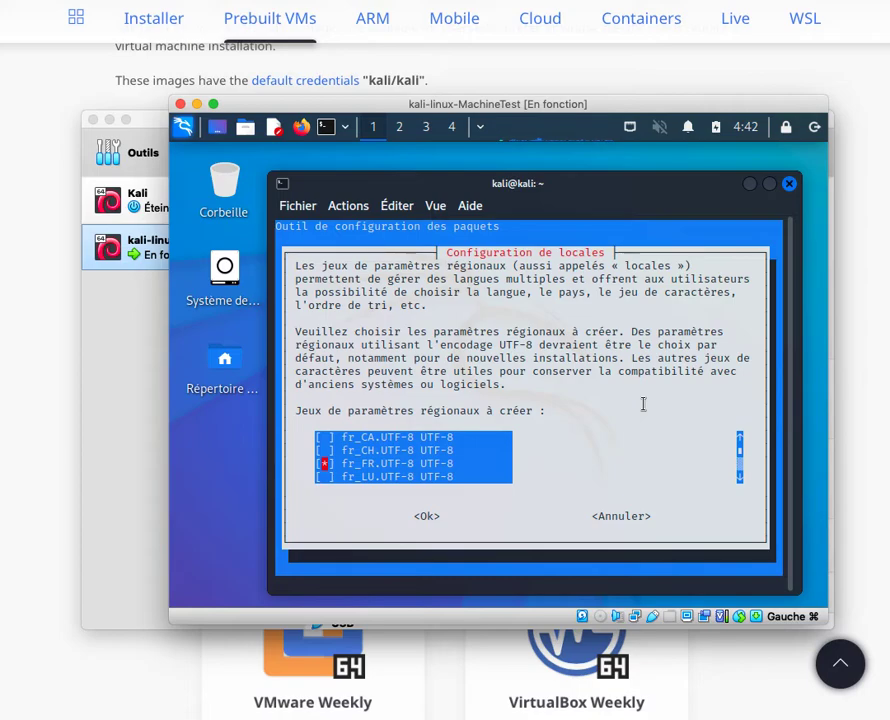
pyautogui.press('Tab')
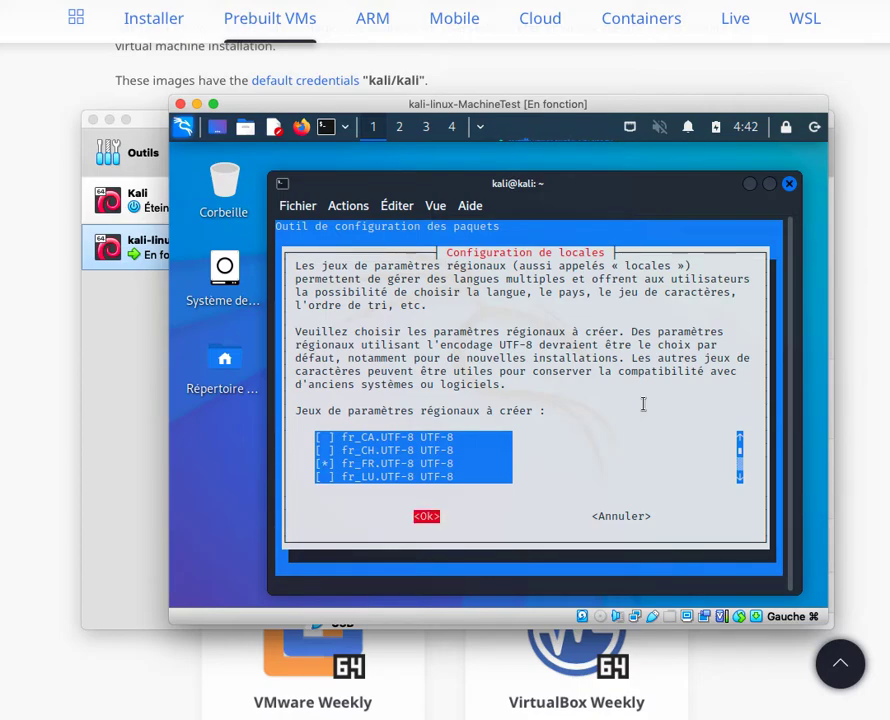
pyautogui.press('Return')
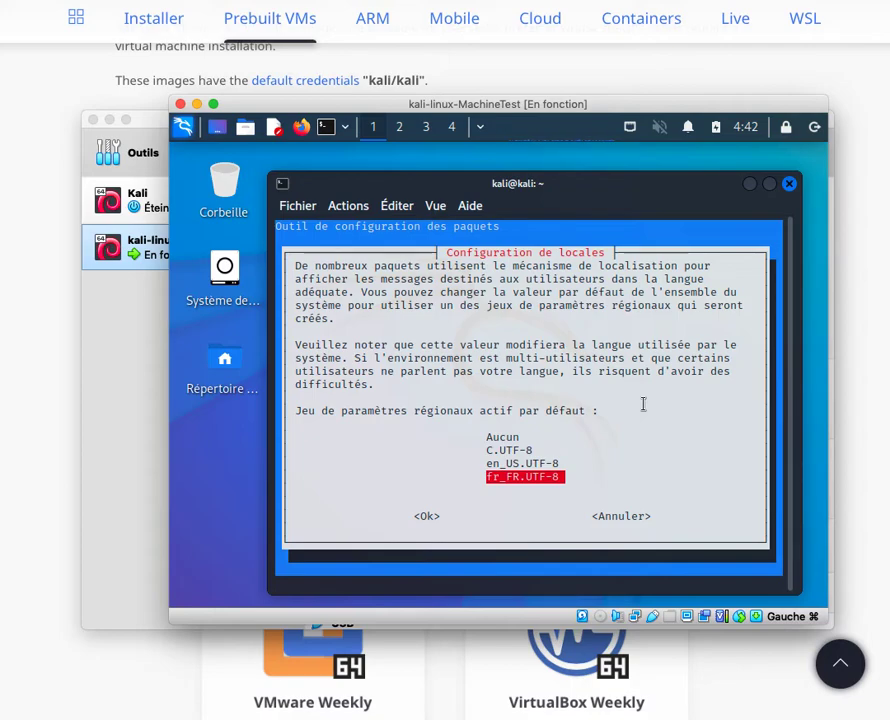
# Choose fr_FR.UTF-8 as the default system locale and confirm so the locales are generated
pyautogui.press('Up')
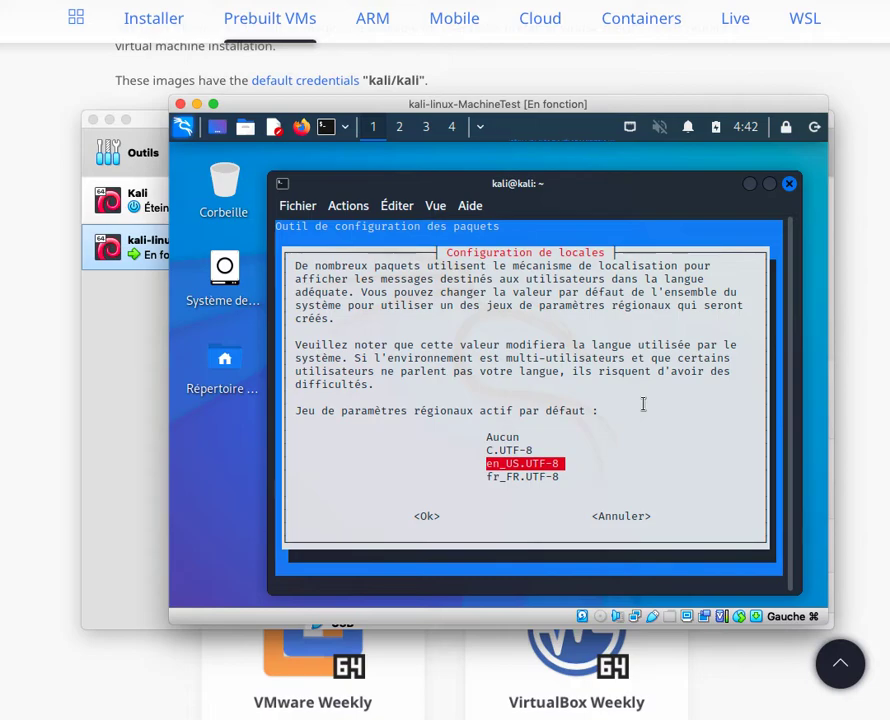
pyautogui.press('Down')
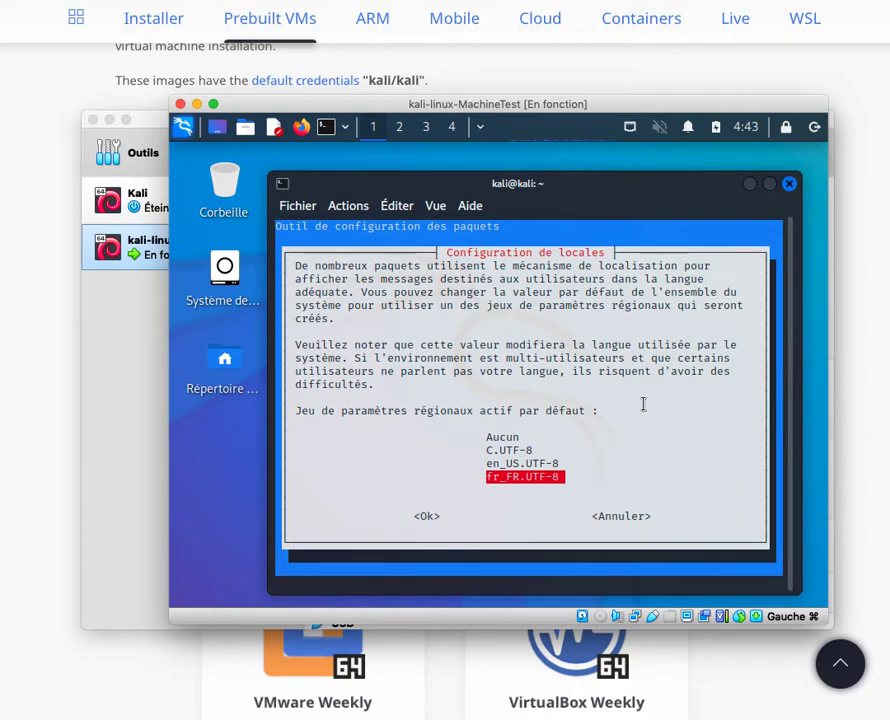
pyautogui.press('Tab')
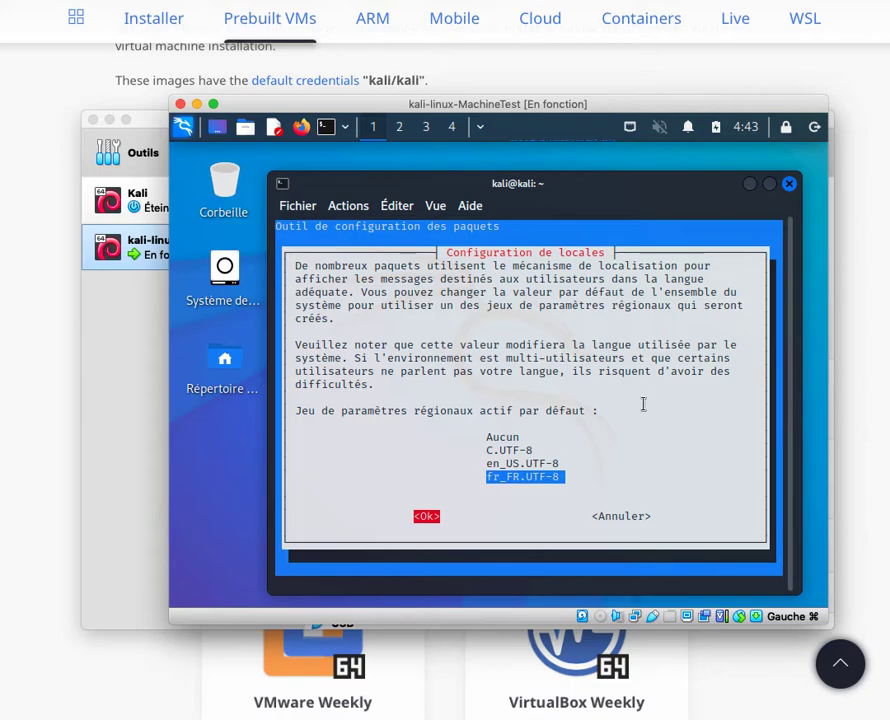
pyautogui.press('Return')
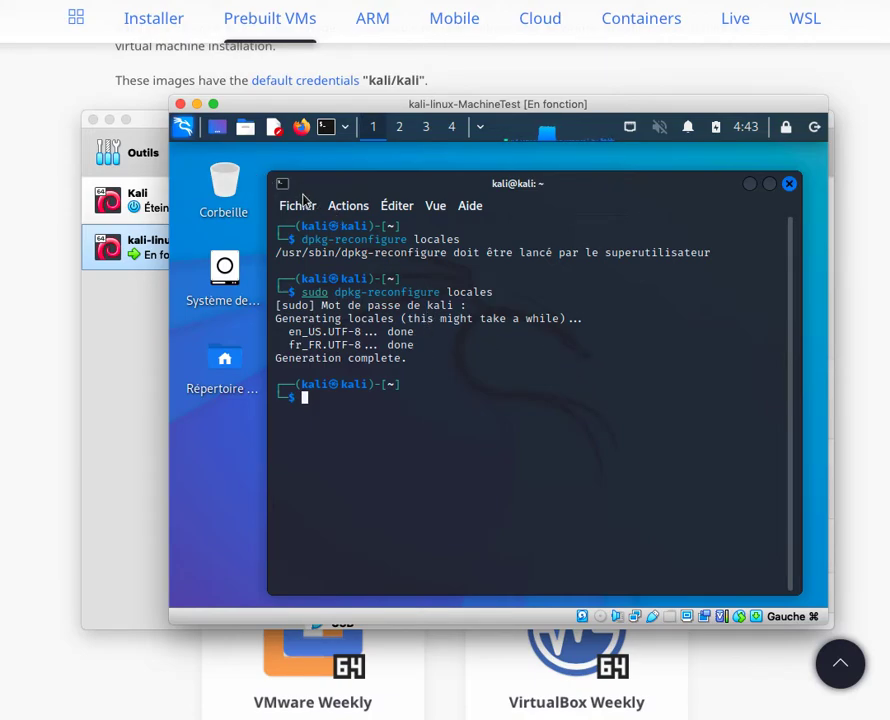
# Review the layout section of the Kali keyboard settings, keep MacBook/MacBook Pro as the keyboard model, and close the settings
pyautogui.click(183, 128)
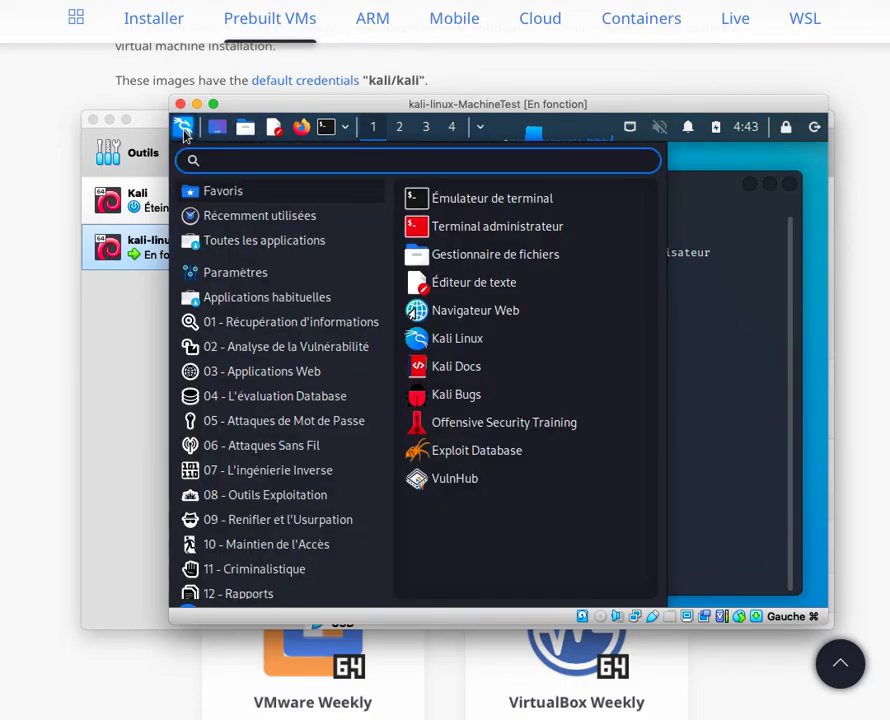
pyautogui.click(229, 277)
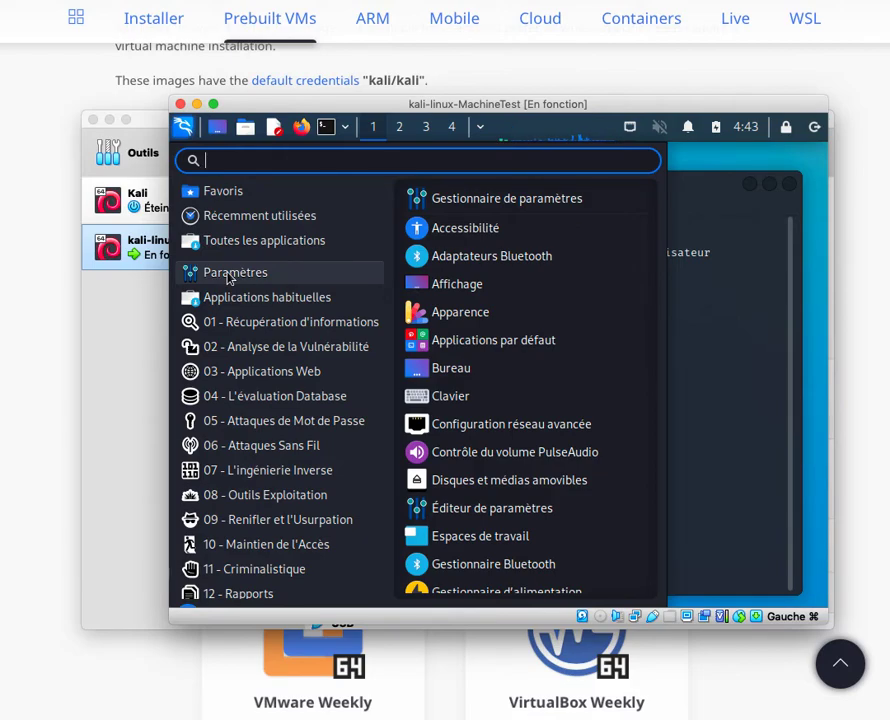
pyautogui.click(463, 398)
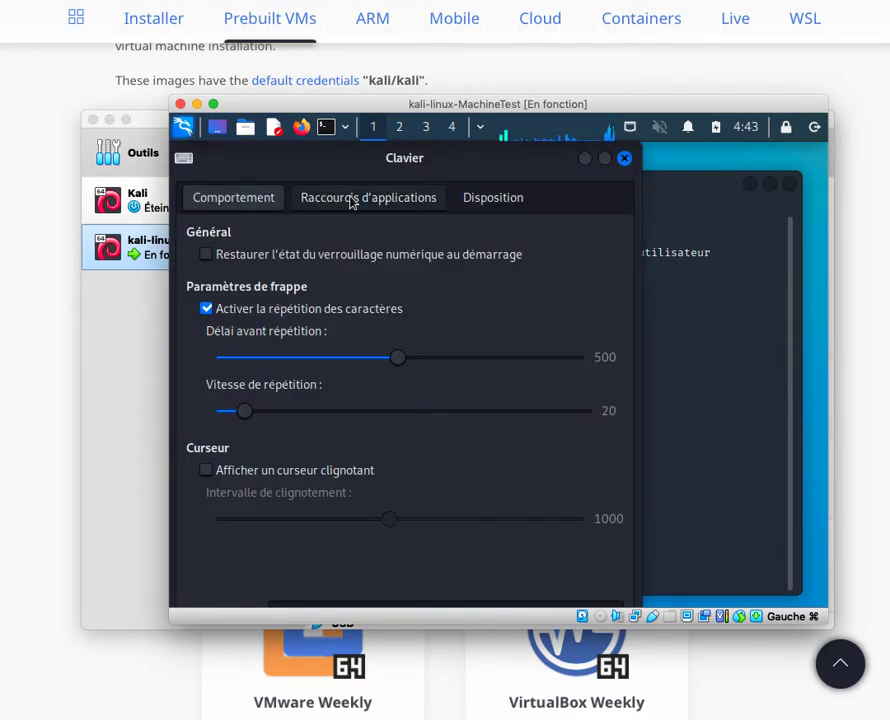
pyautogui.click(478, 198)
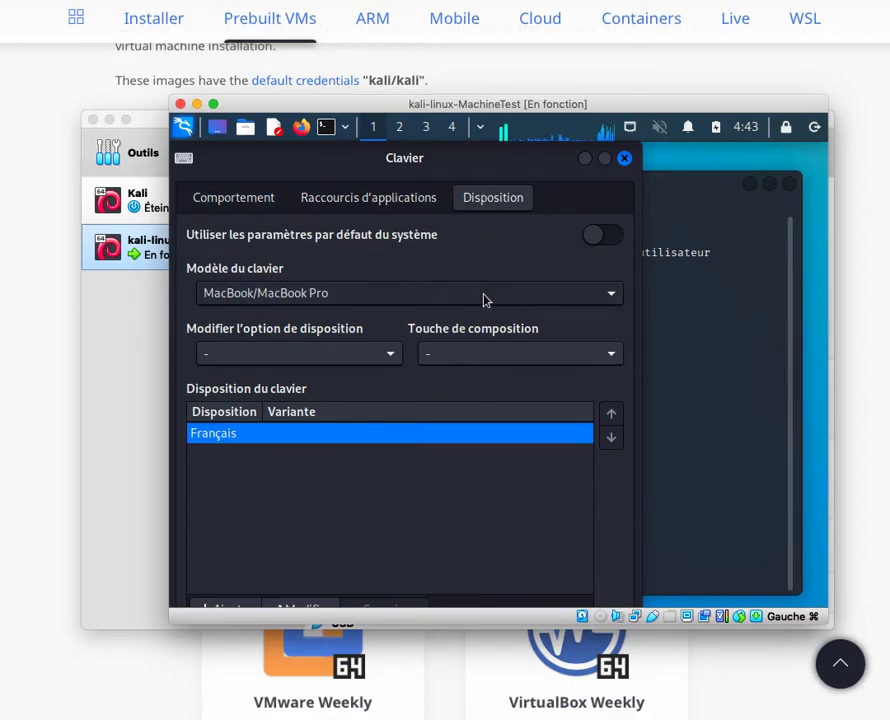
pyautogui.click(484, 300)
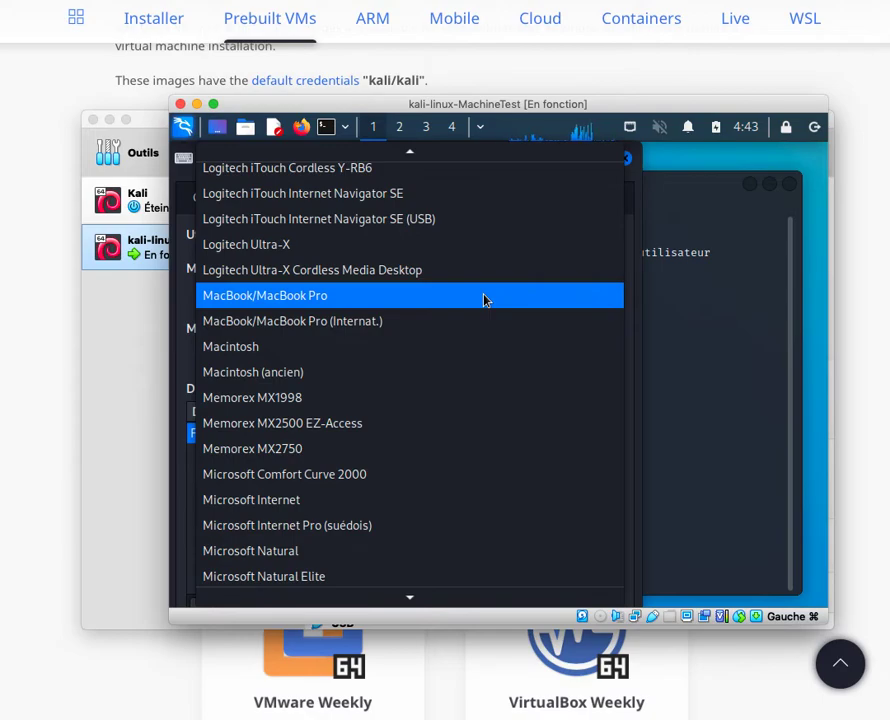
pyautogui.click(485, 296)
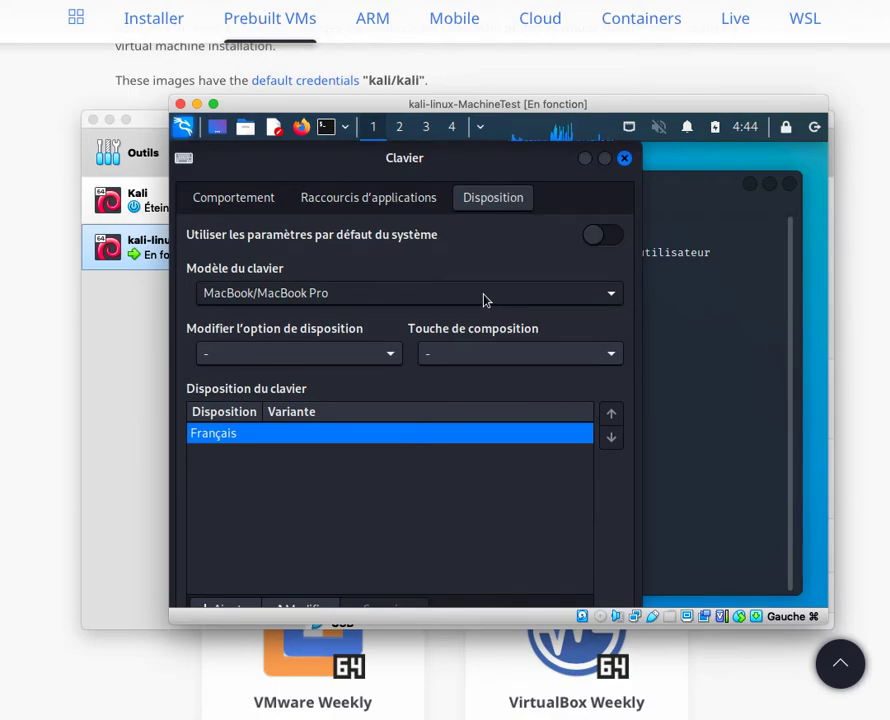
pyautogui.click(626, 160)
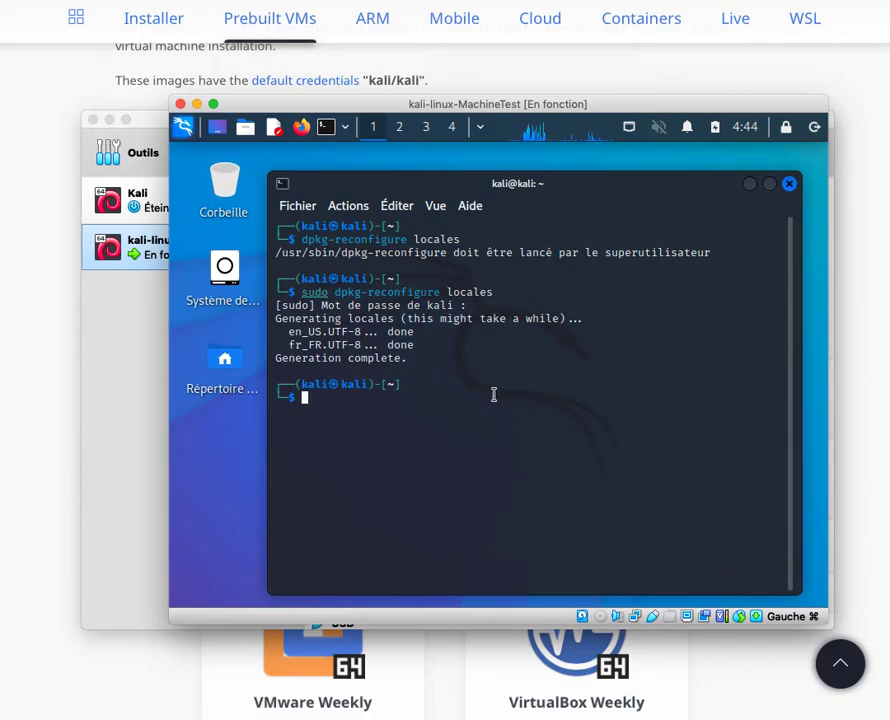
# Open the Kali session's log-out dialog that offers the restart and shutdown options
pyautogui.click(816, 128)
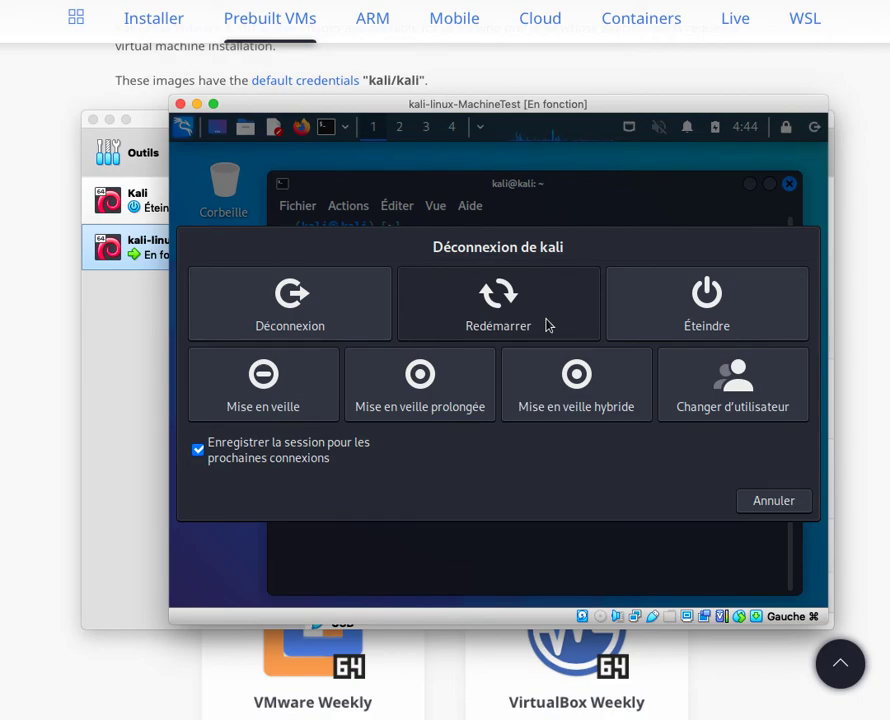
pyautogui.click(598, 1)
pyautogui.press('super+shift+5')
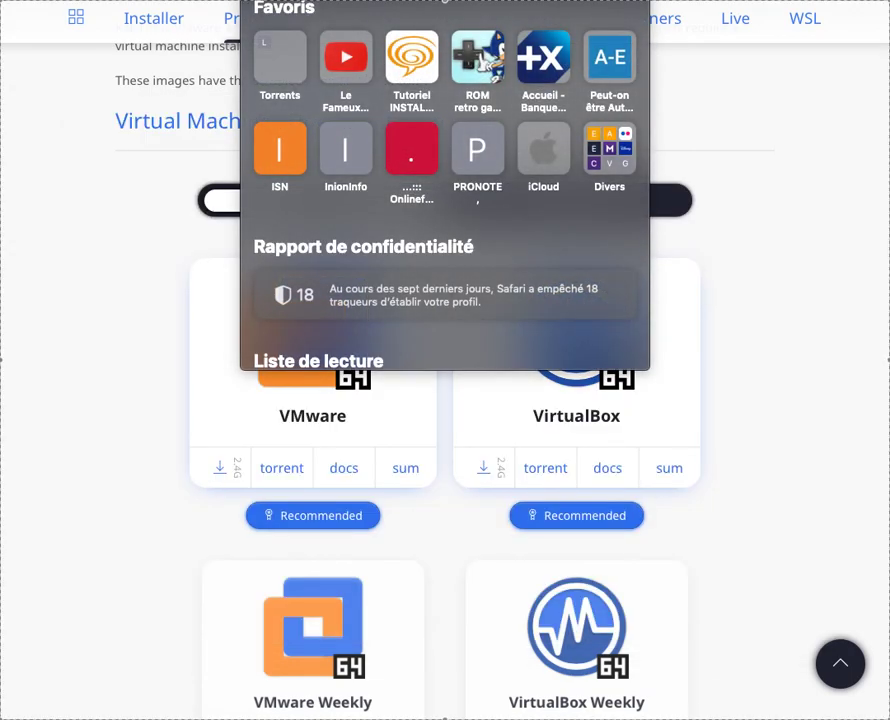